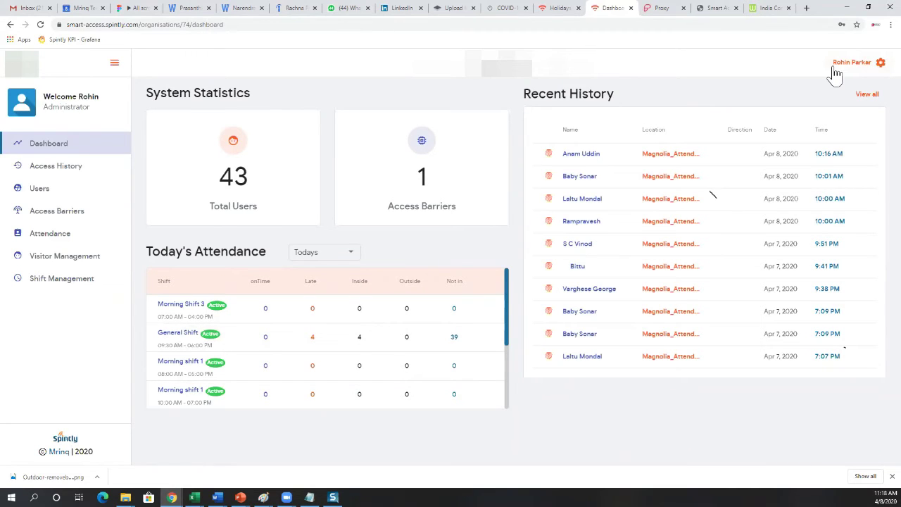
Step: Open the organisation settings and view the custom attributes list
left_click(879, 64)
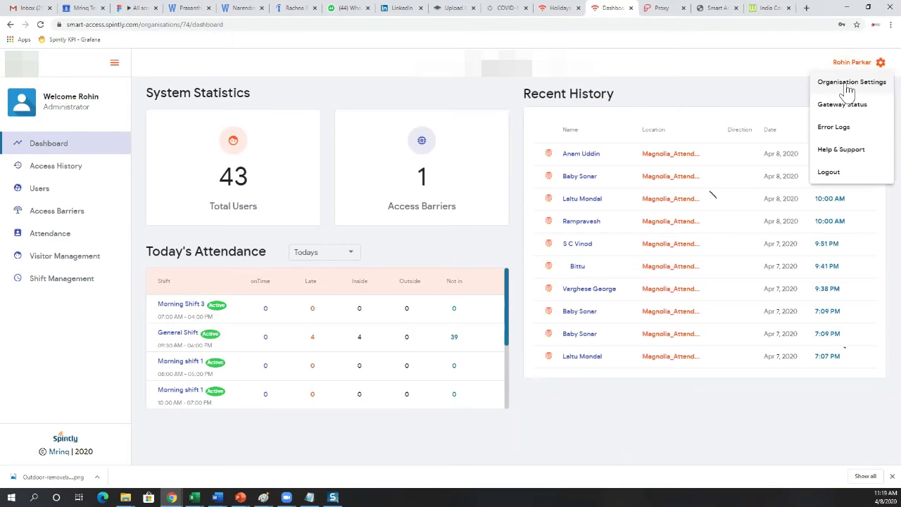
left_click(850, 85)
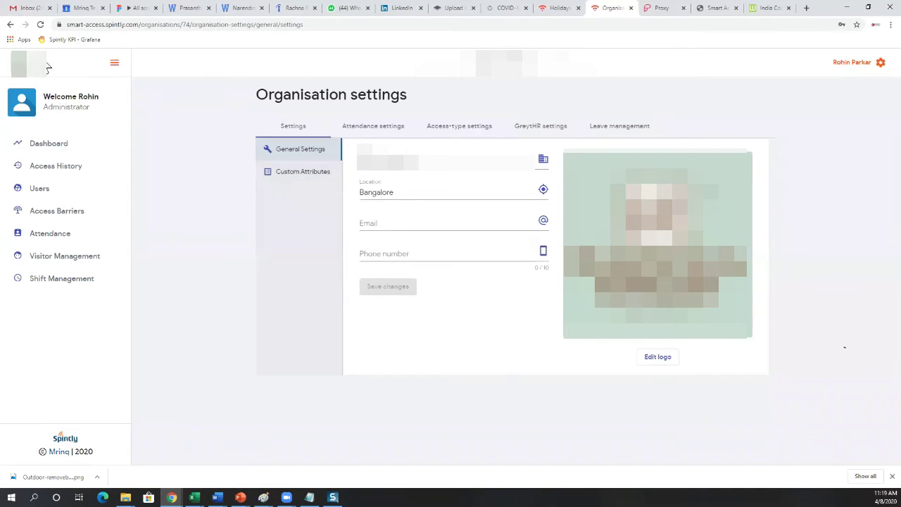
left_click(302, 180)
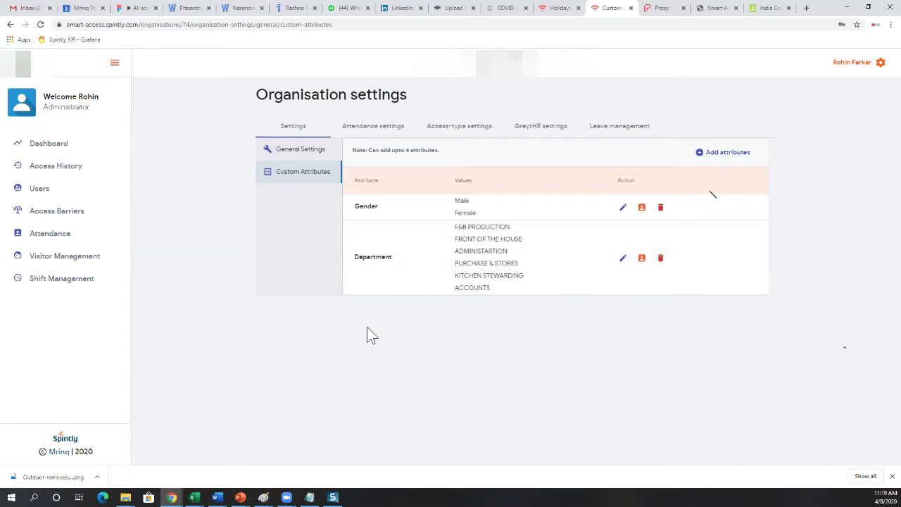
left_click(713, 156)
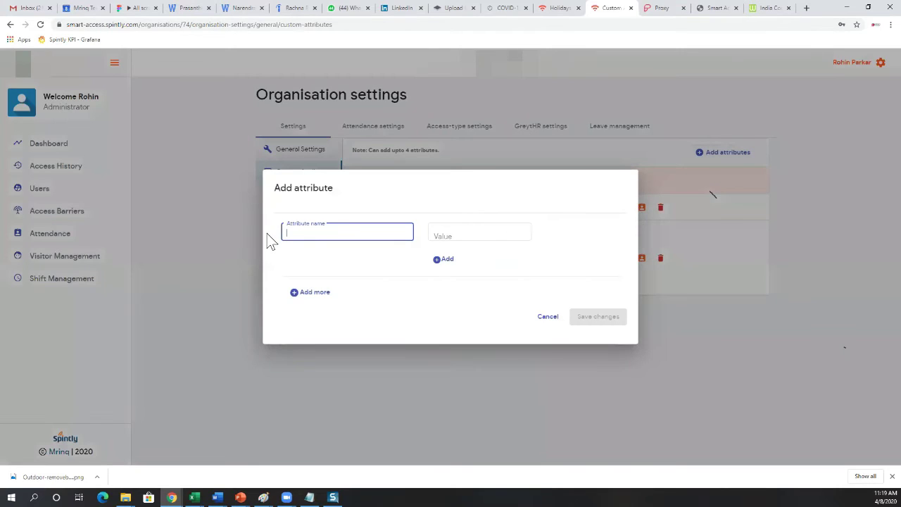
type("floor")
left_click(463, 236)
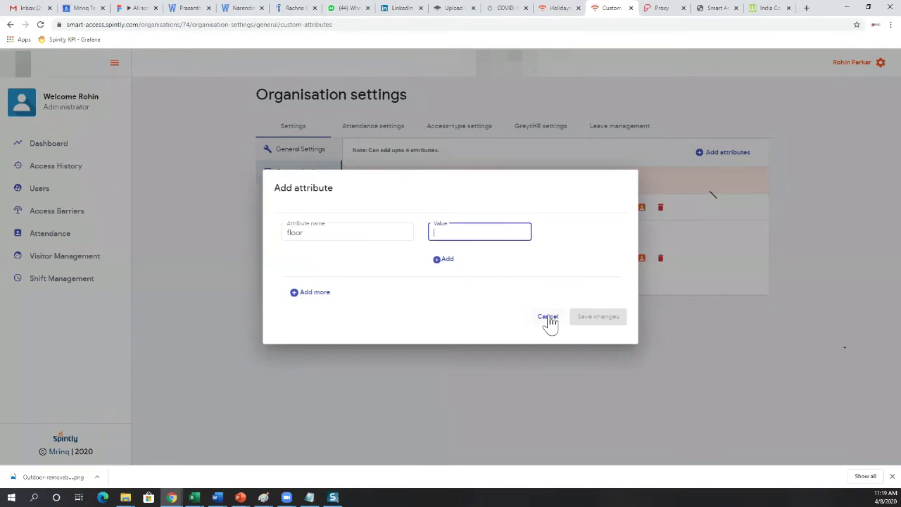
left_click_drag(309, 238, 257, 226)
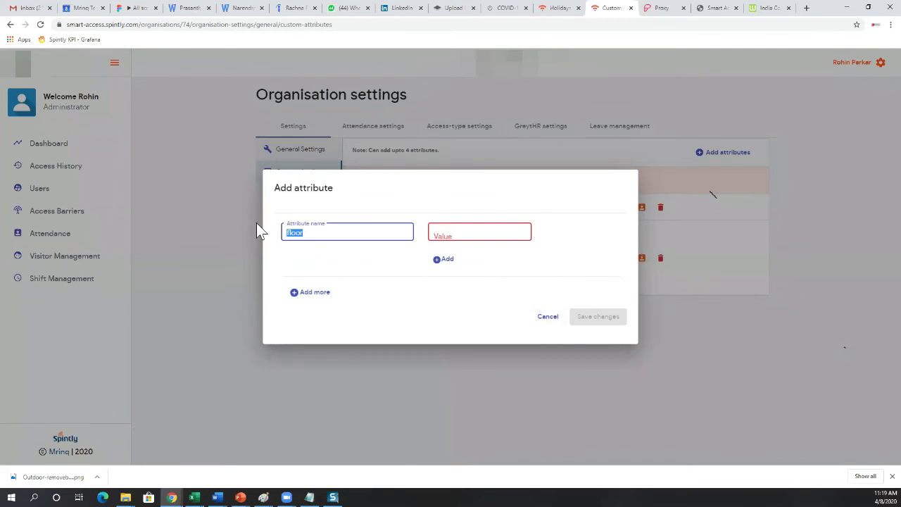
key("BackSpace")
left_click(542, 320)
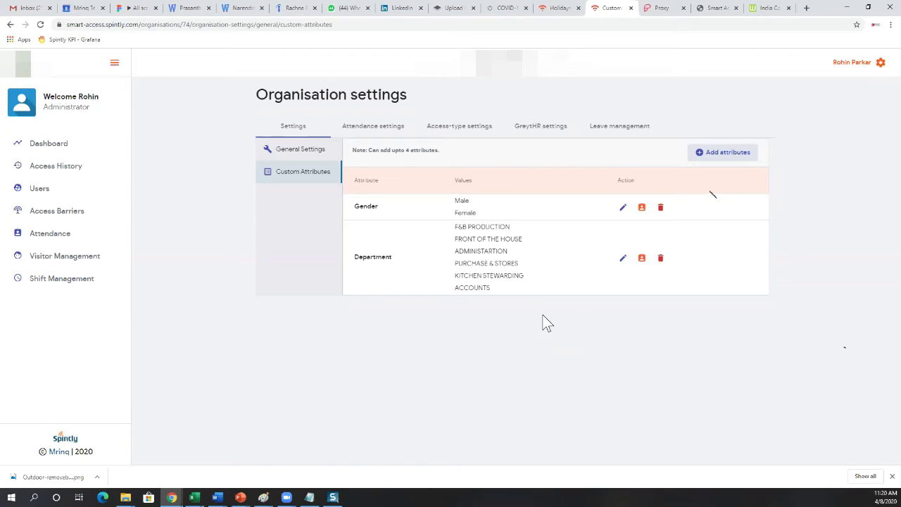
Step: Review the attendance settings, including the full shift list, attendance unit access barriers and regularization option
left_click(374, 131)
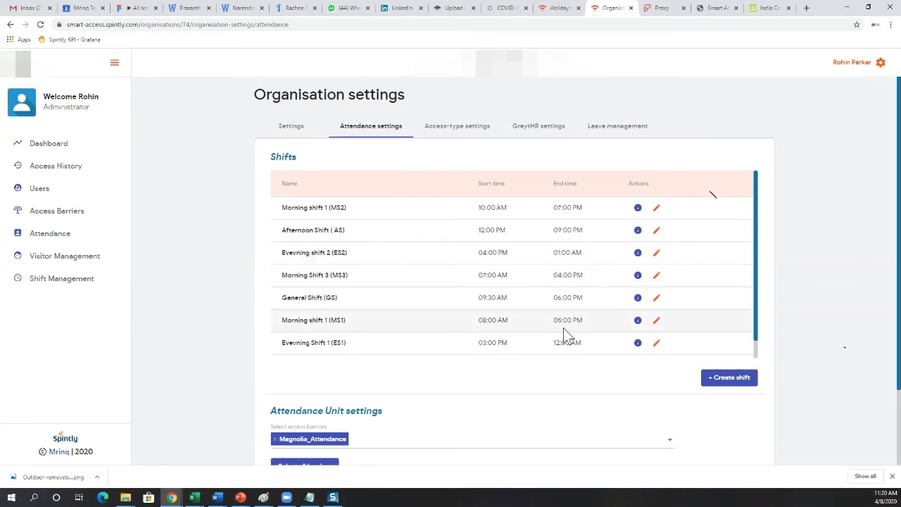
scroll(620, 371, "down", 1)
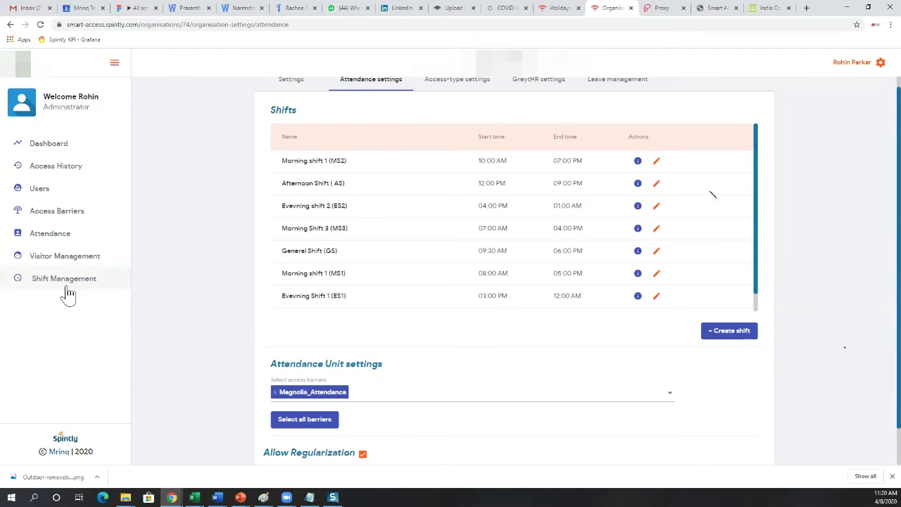
scroll(782, 340, "up", 1)
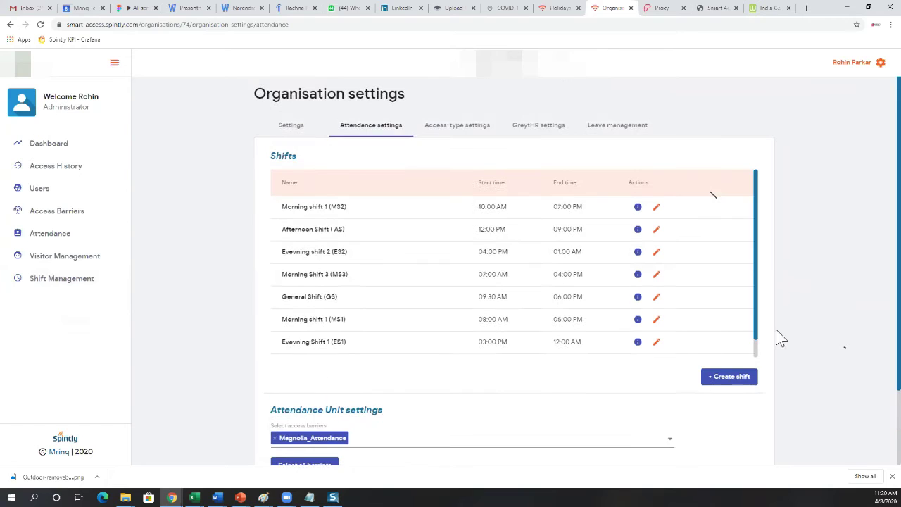
scroll(372, 236, "down", 1)
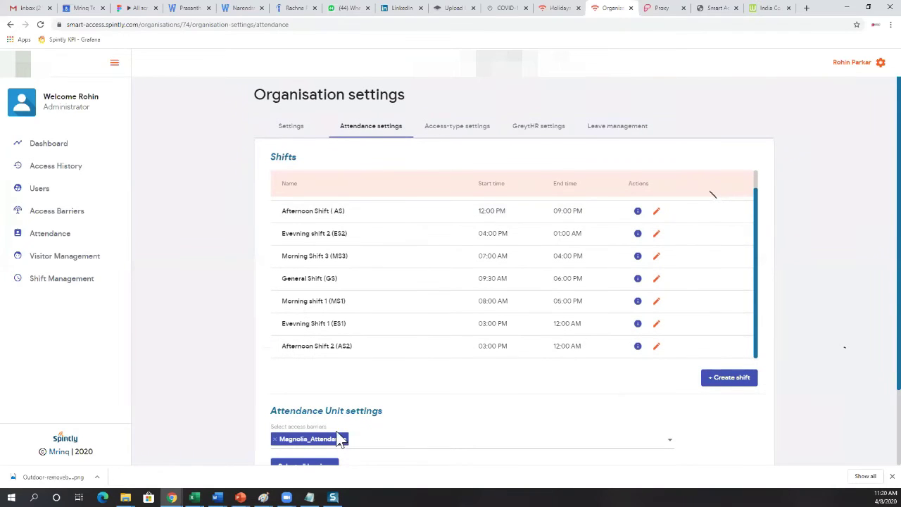
scroll(339, 438, "down", 1)
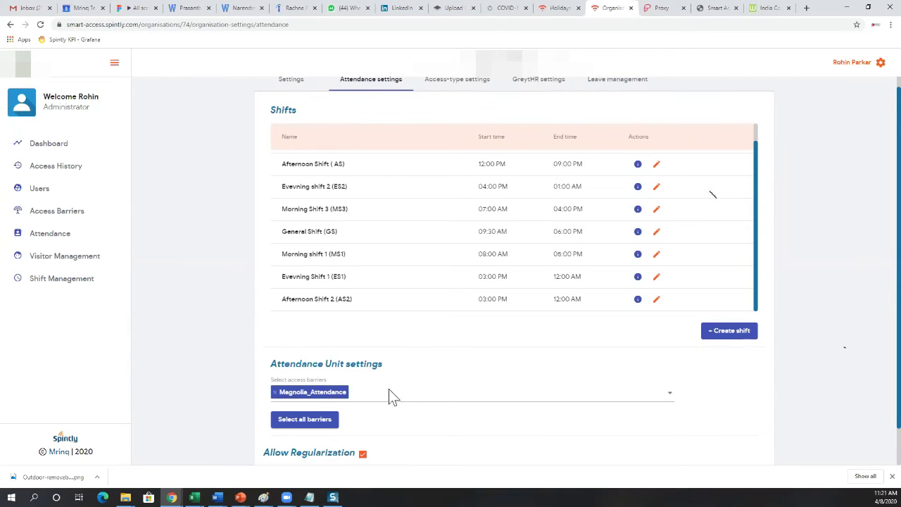
scroll(392, 396, "up", 2)
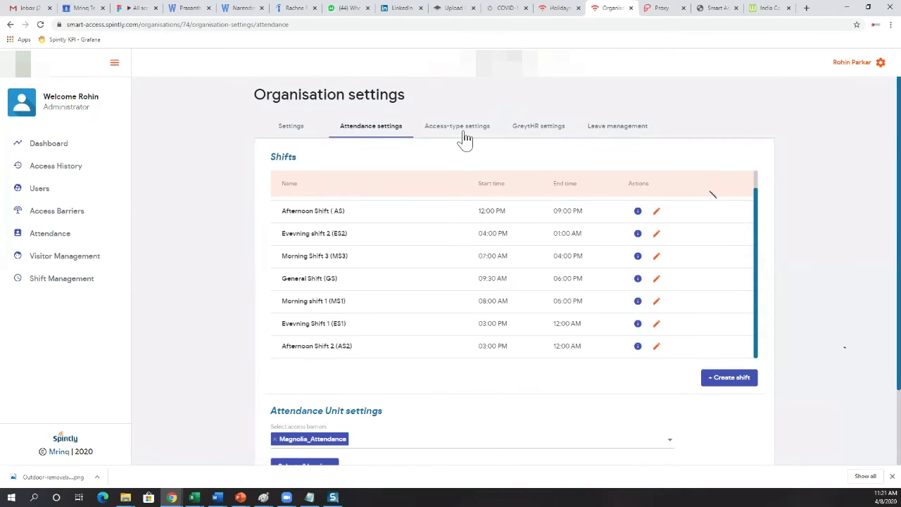
Step: Examine the Click to Access range levels in the access-type settings and view the GreytHR integration settings
left_click(468, 134)
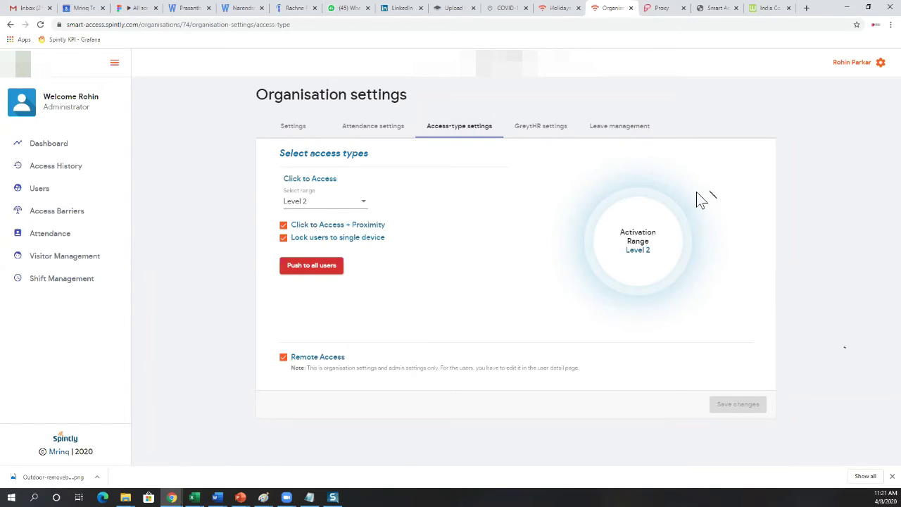
left_click(363, 203)
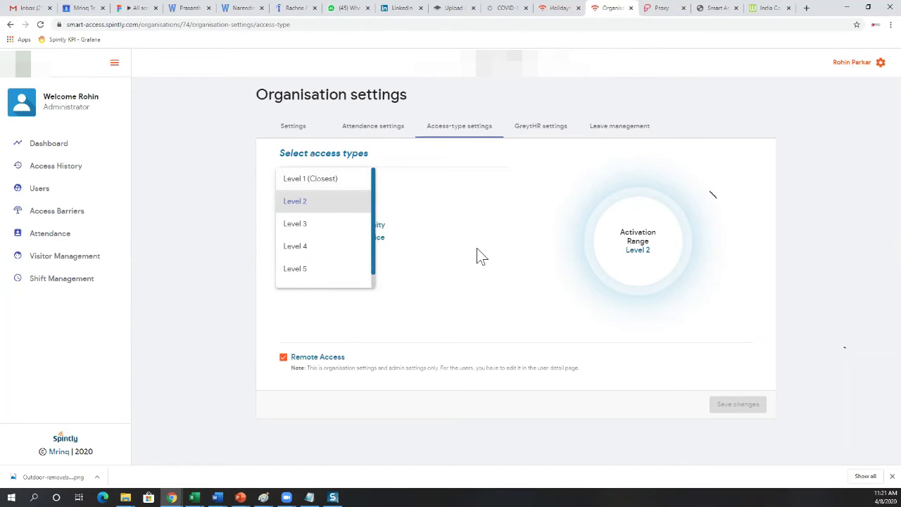
scroll(371, 281, "down", 1)
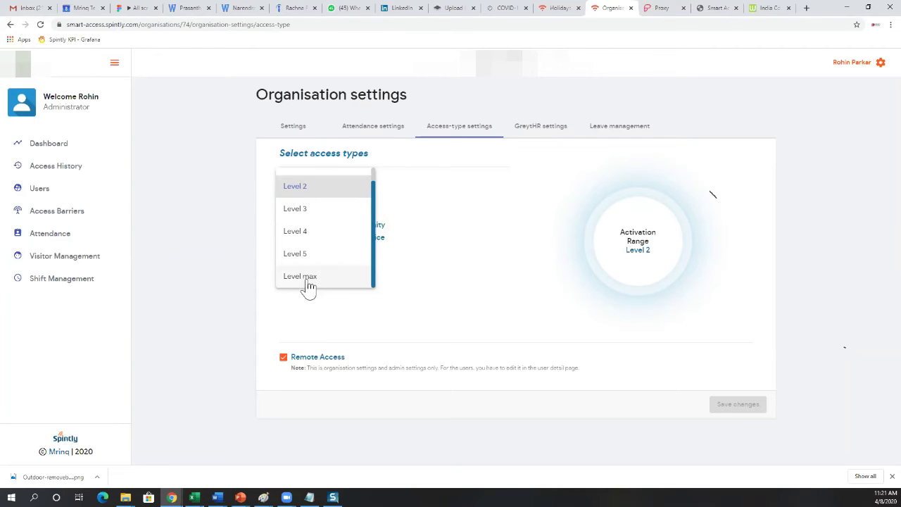
left_click(479, 260)
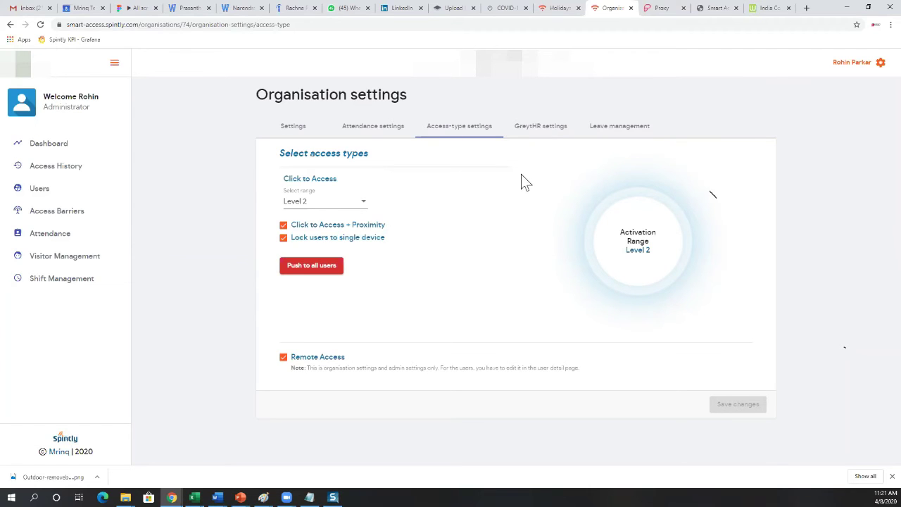
left_click(540, 129)
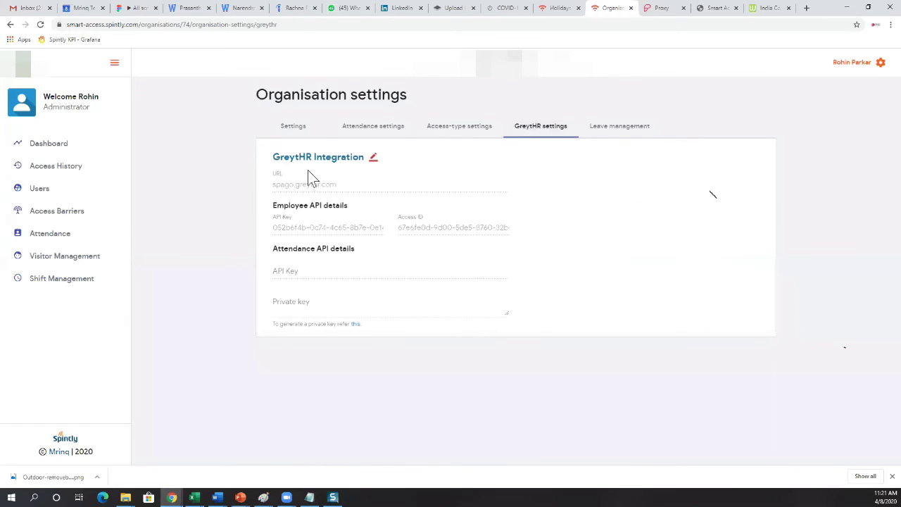
Step: Open leave management and review the leave types and 2020 holiday list in the development site's organisation
left_click(607, 134)
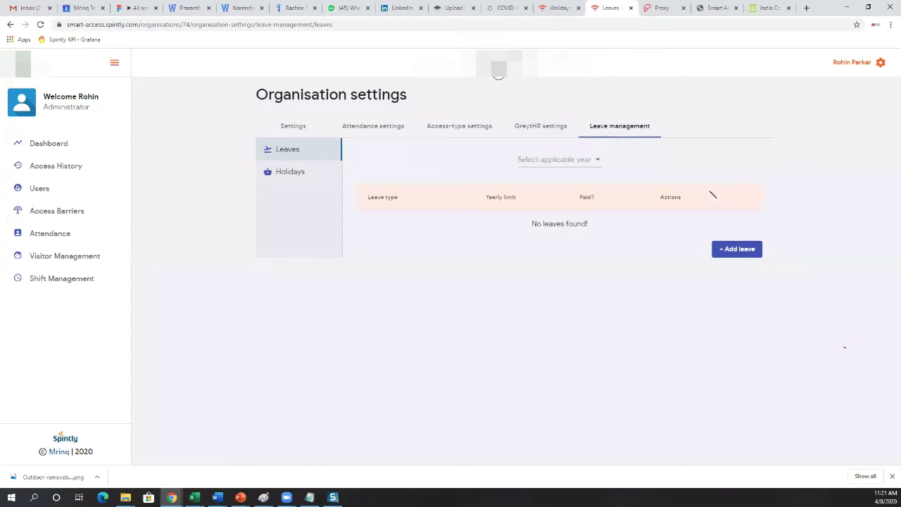
left_click(556, 8)
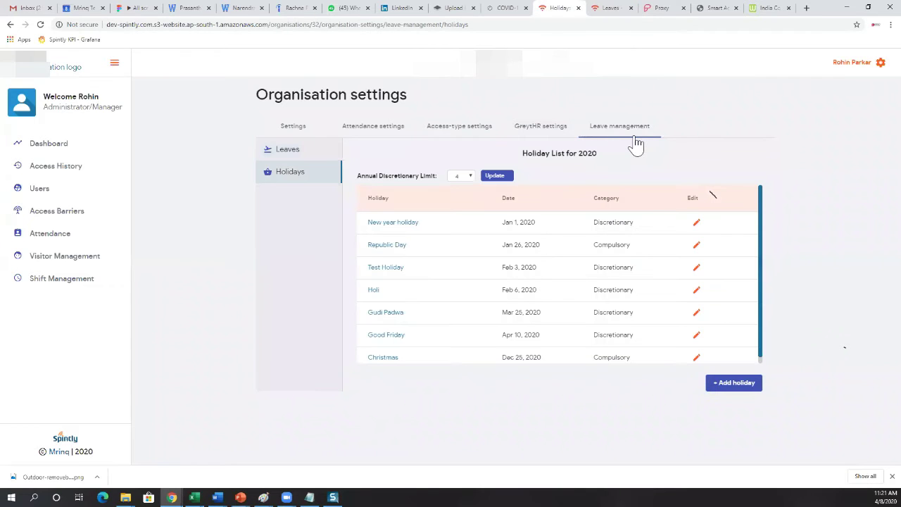
left_click(303, 150)
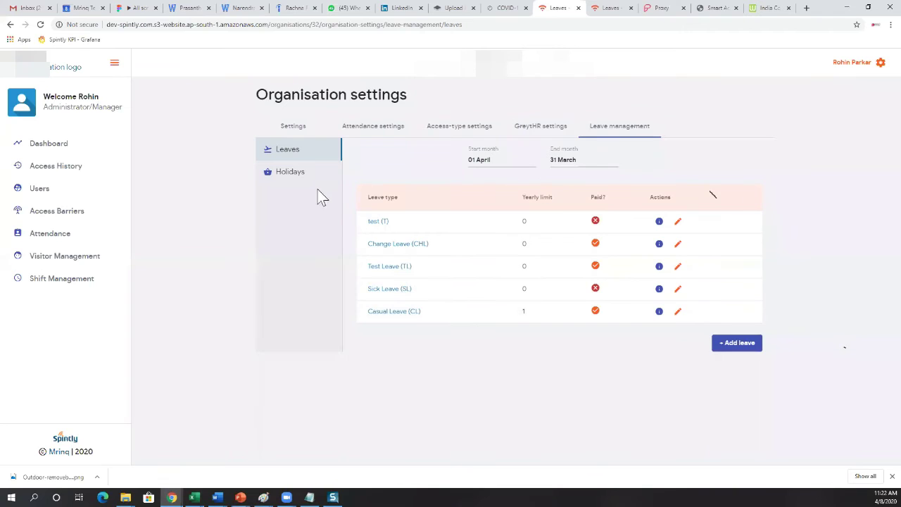
left_click(290, 177)
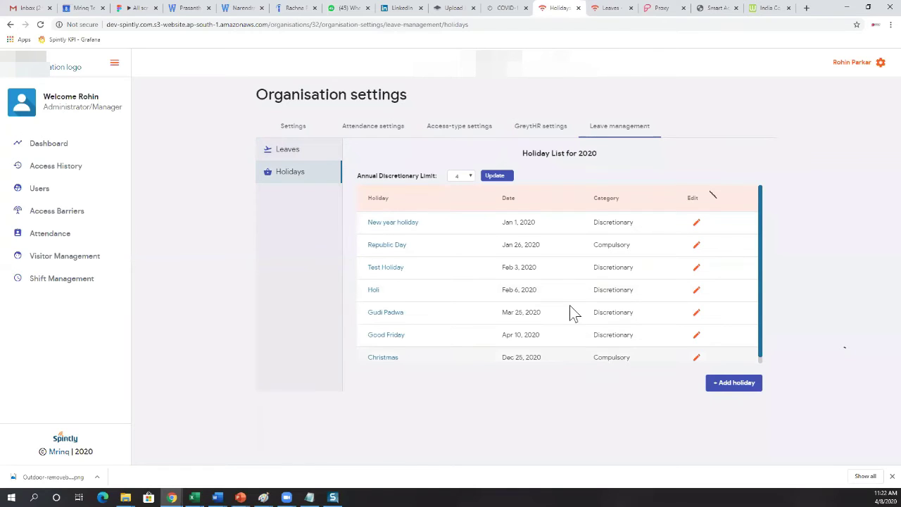
scroll(573, 310, "down", 1)
scroll(572, 310, "up", 1)
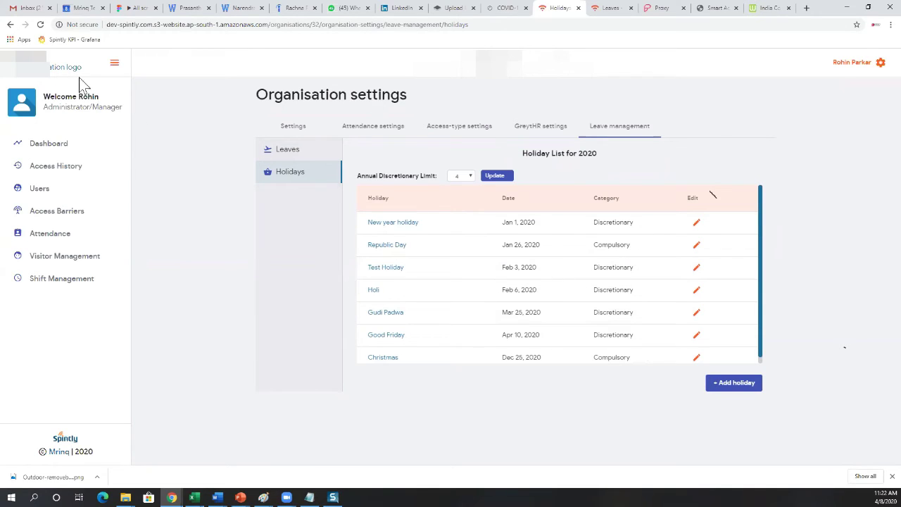
Step: View the development organisation's dashboard and return to the live organisation's dashboard
left_click(68, 147)
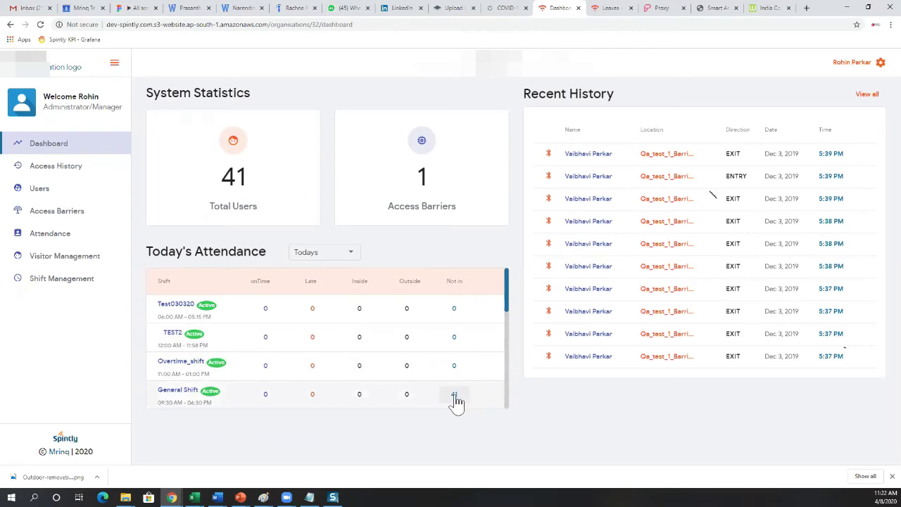
left_click(600, 8)
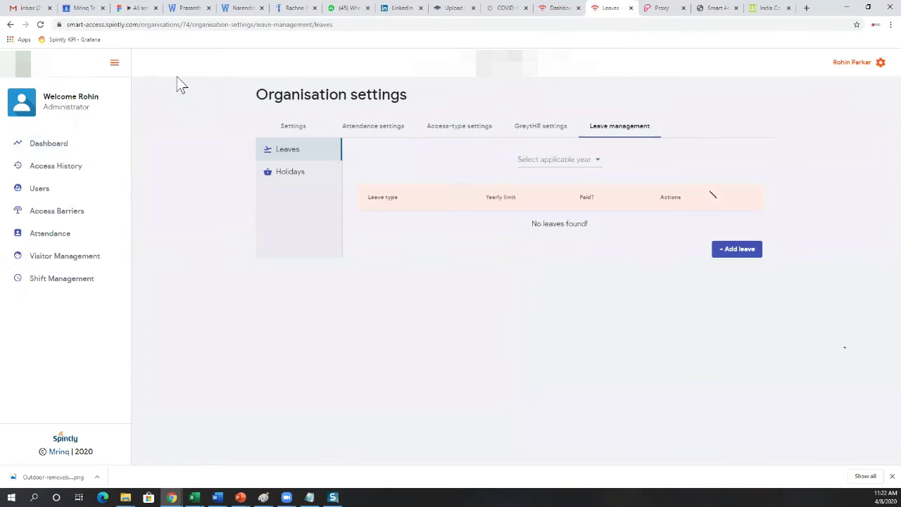
left_click(39, 144)
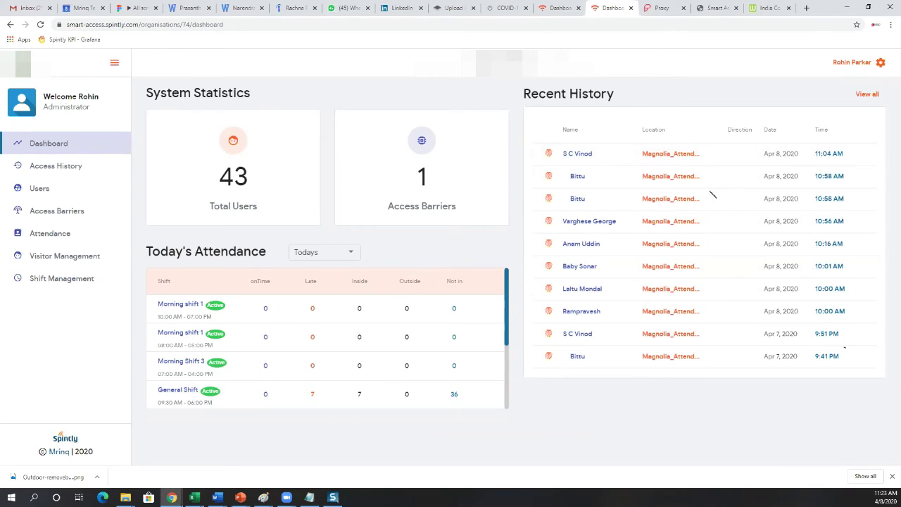
Step: Open the access history log and look through its entries
left_click(89, 170)
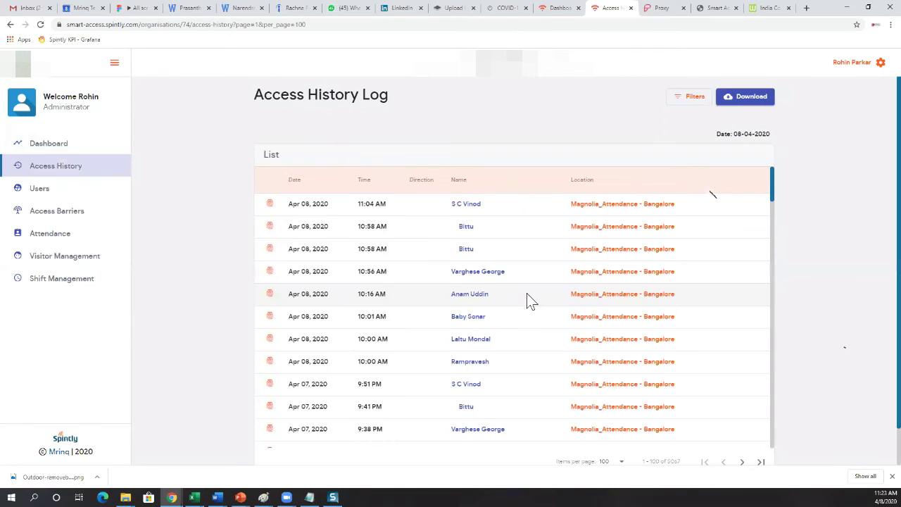
scroll(531, 301, "down", 4)
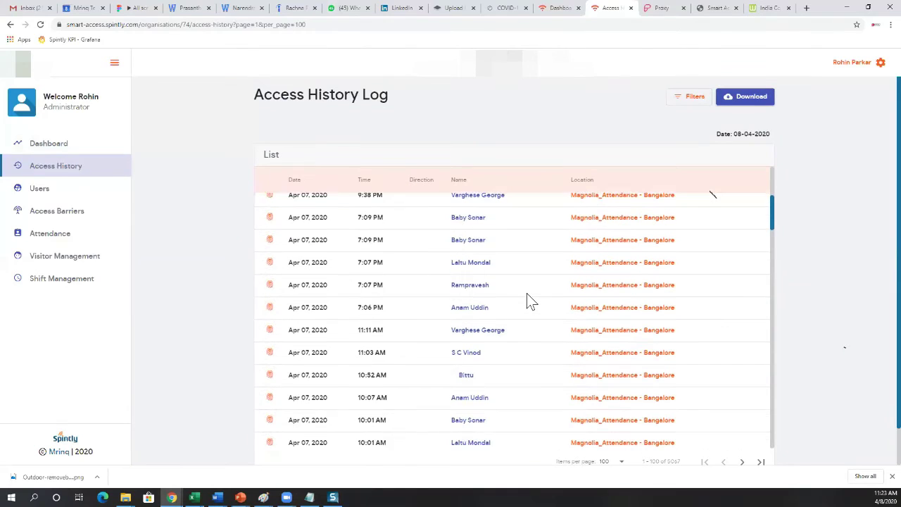
scroll(531, 301, "up", 3)
scroll(530, 301, "up", 1)
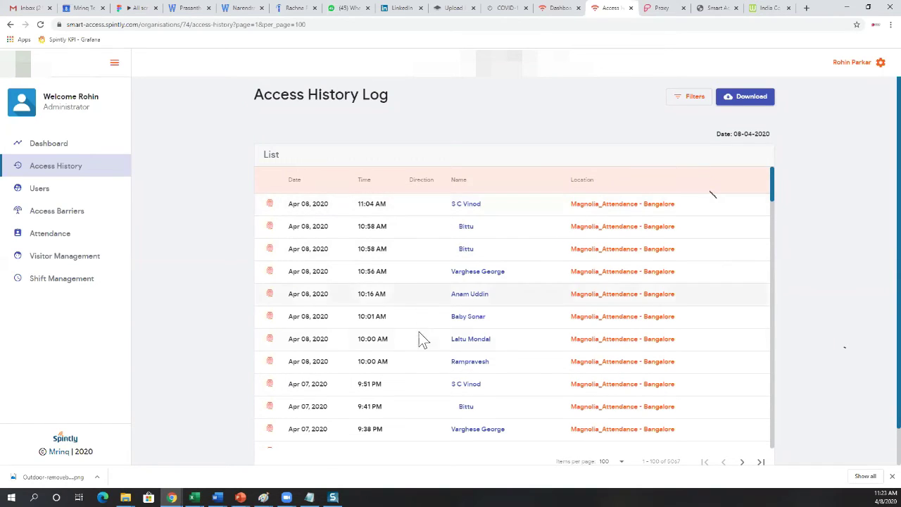
Step: Open the users list and examine the form for adding a single user
left_click(37, 190)
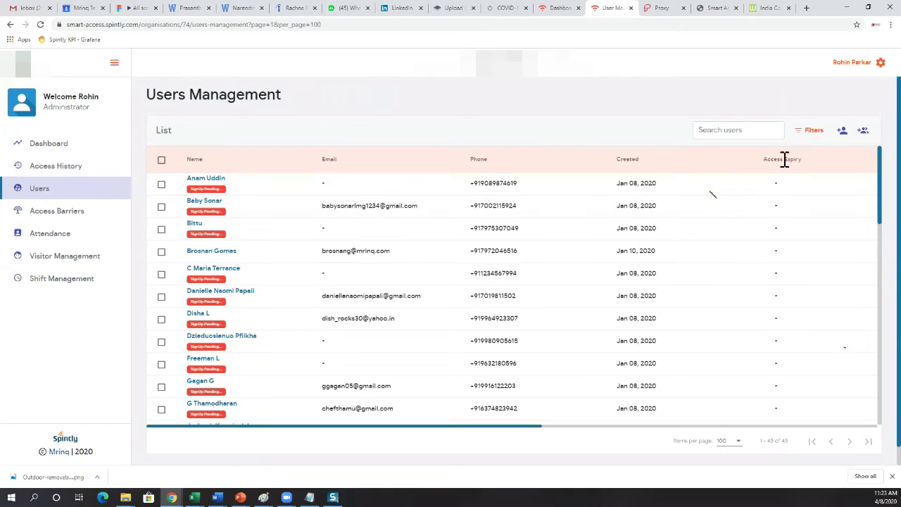
left_click(842, 132)
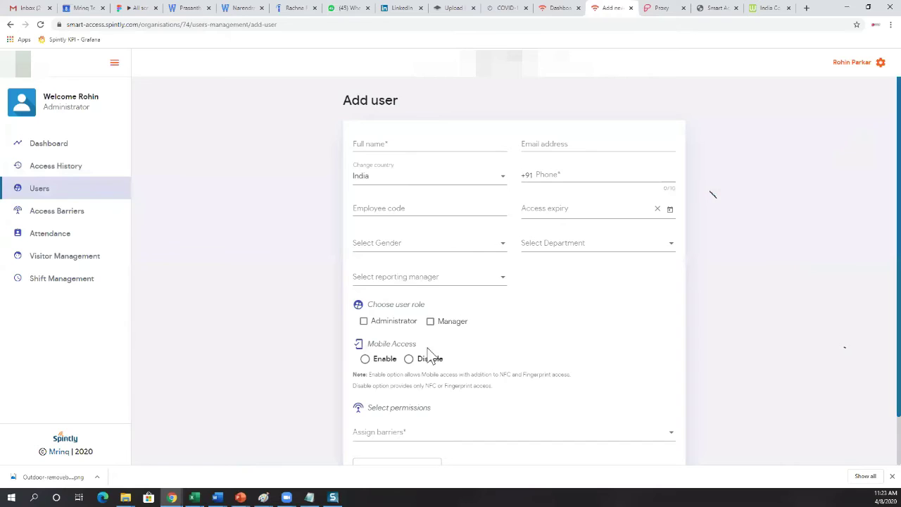
scroll(461, 384, "down", 2)
scroll(461, 384, "up", 2)
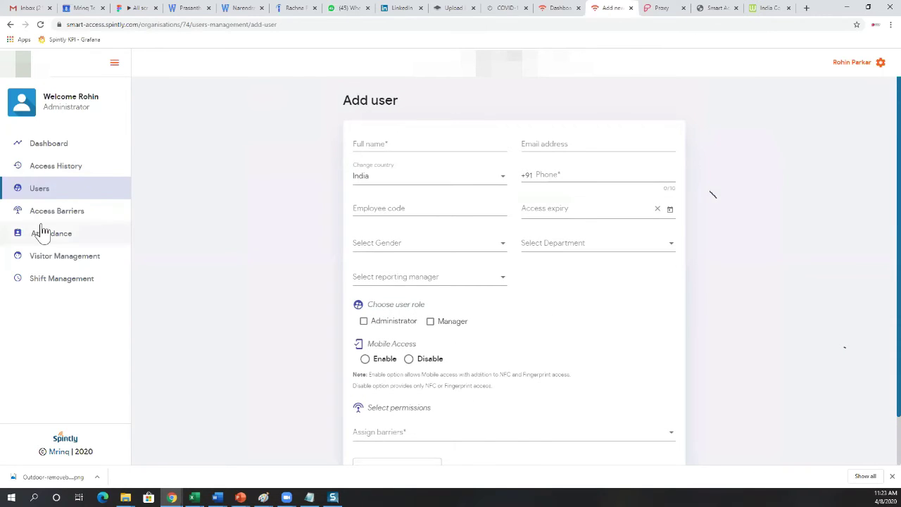
Step: Return to the users list and open the CSV upload page for adding multiple users
left_click(39, 190)
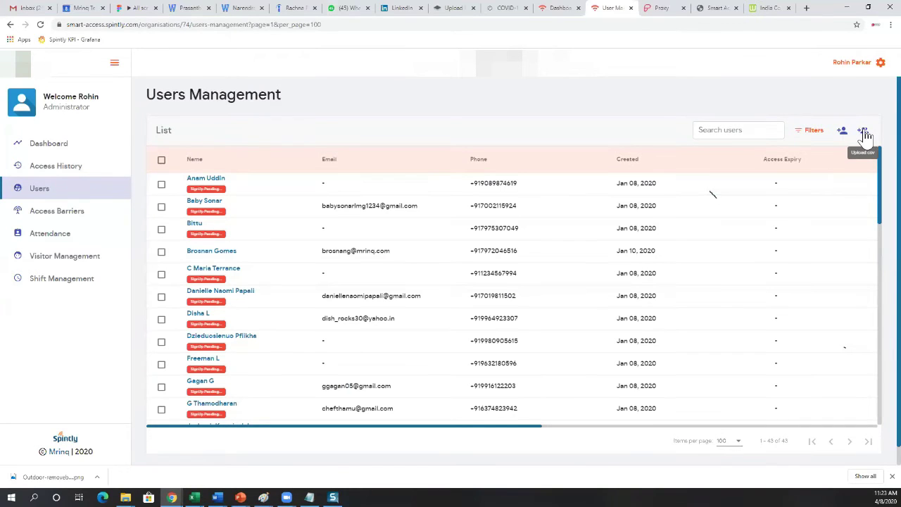
left_click(865, 131)
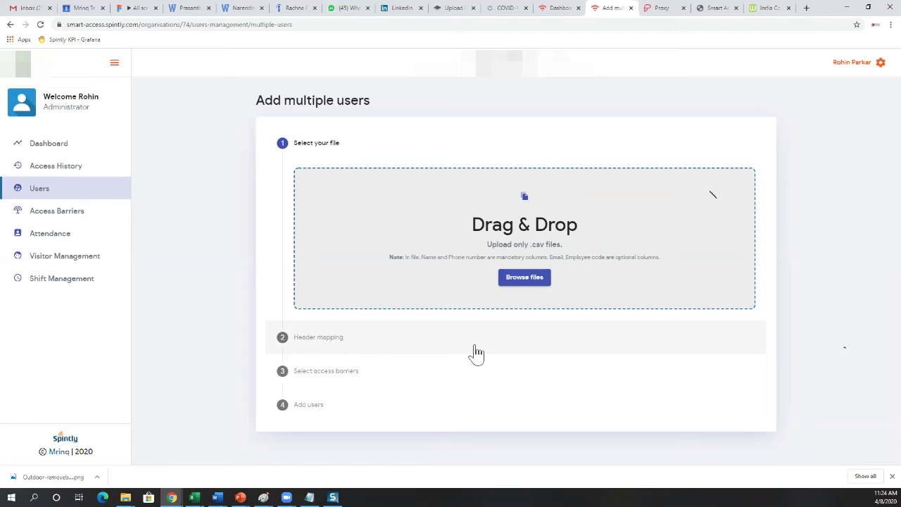
Step: View the list of access barriers
left_click(59, 220)
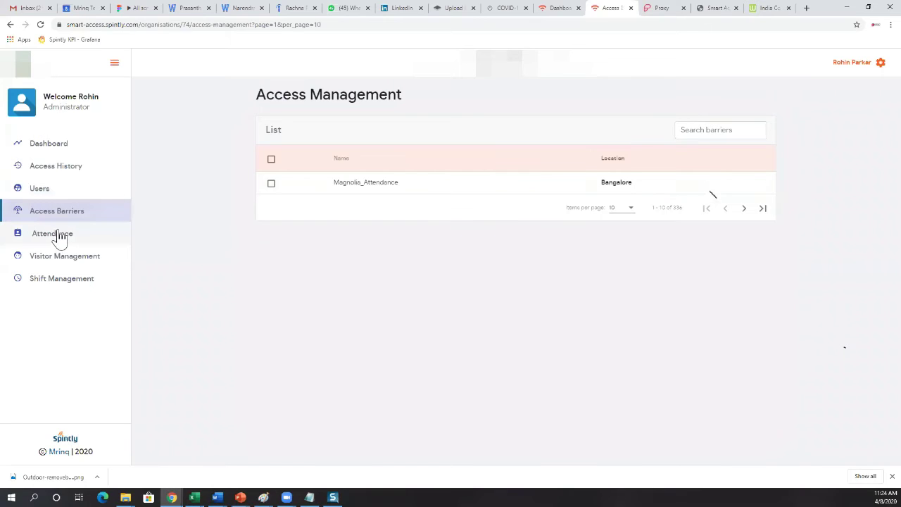
Step: Open the attendance section and look through the employees' entries in the daily view
left_click(59, 240)
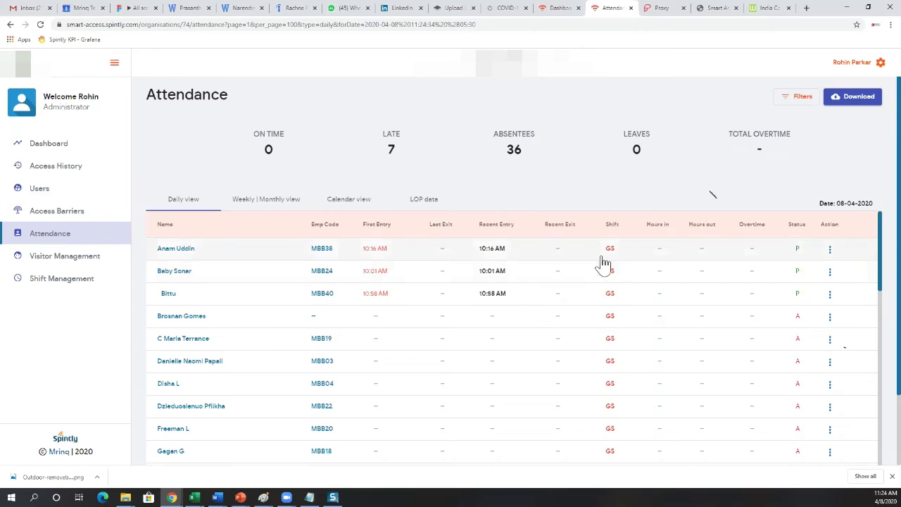
scroll(610, 263, "down", 1)
scroll(604, 261, "up", 1)
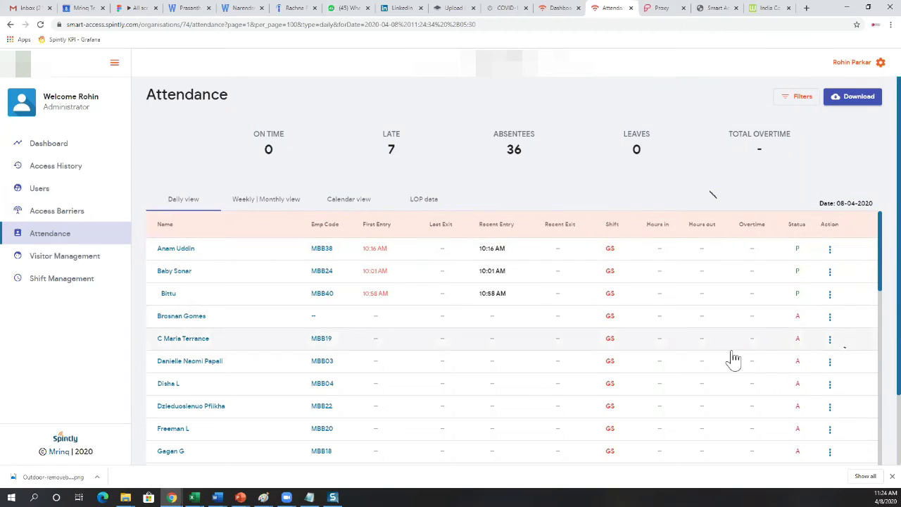
scroll(362, 387, "down", 1)
scroll(366, 381, "down", 1)
scroll(369, 373, "up", 3)
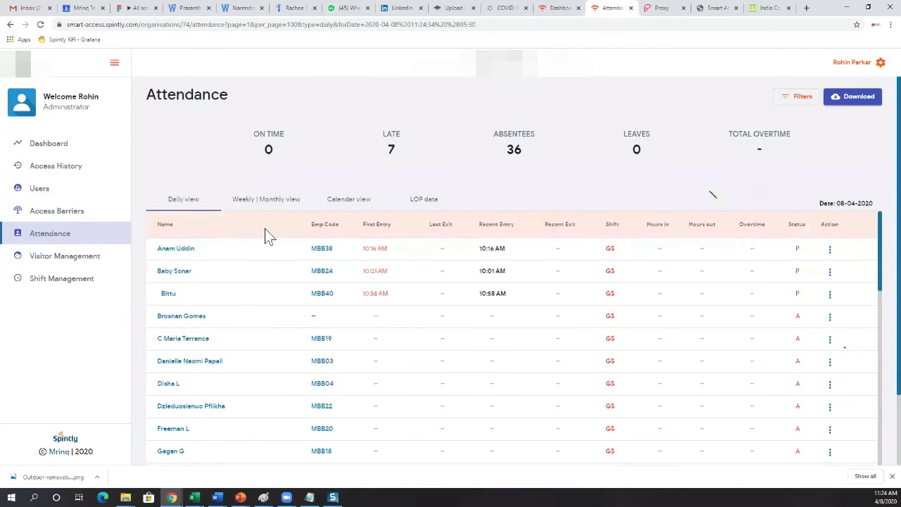
Step: Examine the daily attendance filter, including its day and department choices, and close it without applying anything
left_click(788, 100)
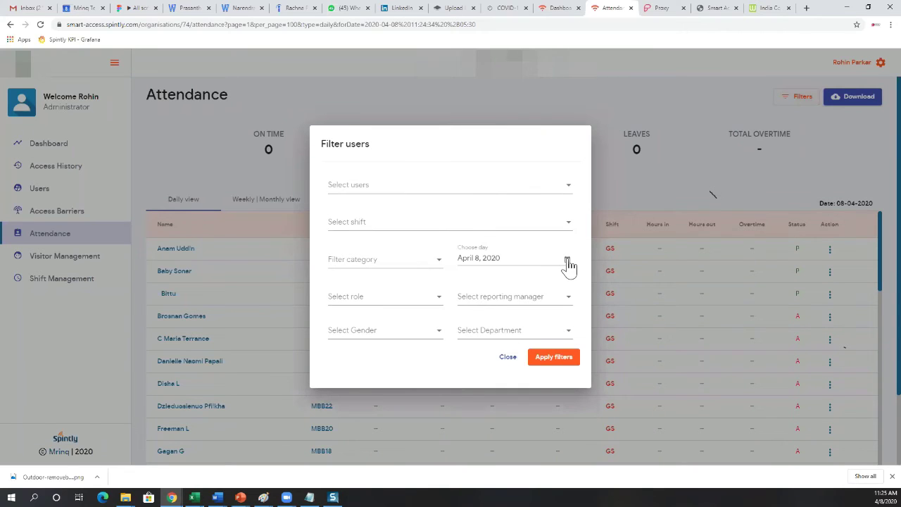
left_click(567, 262)
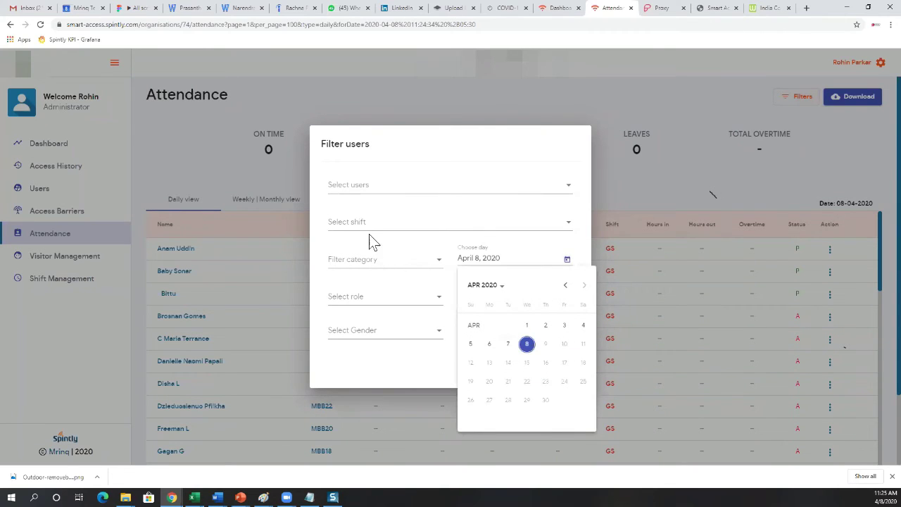
left_click(386, 200)
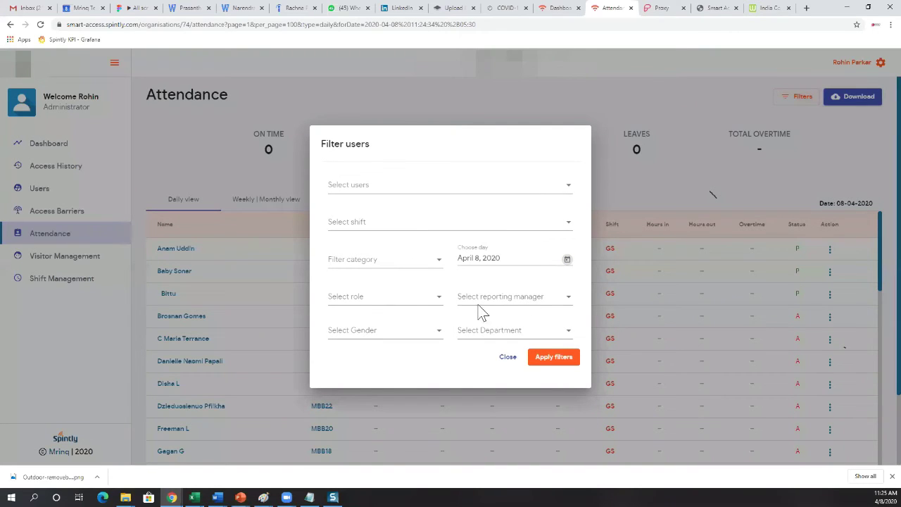
left_click(513, 331)
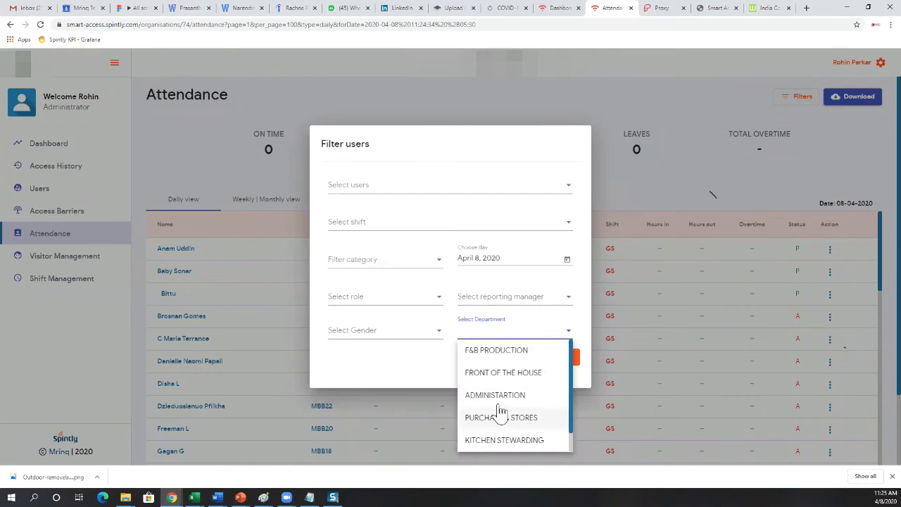
left_click(207, 169)
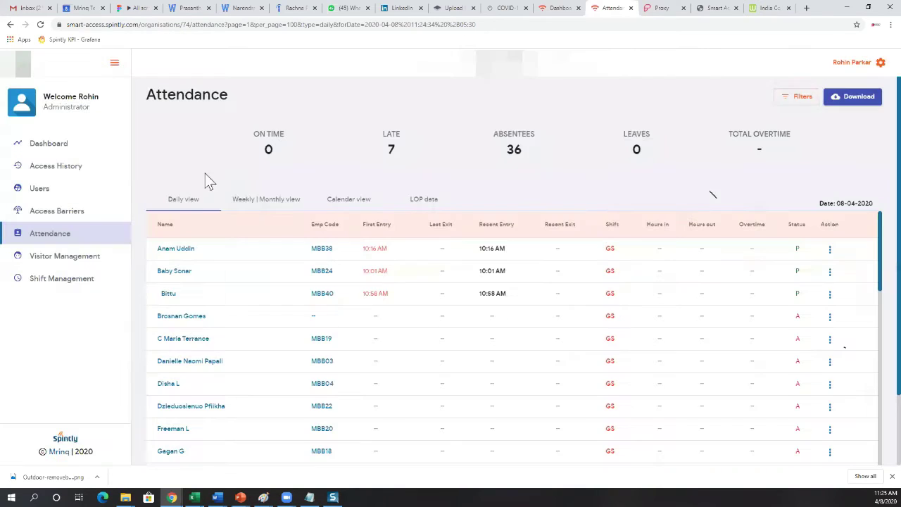
Step: View the weekly and monthly attendance summary and check its filter options without applying any
left_click(246, 203)
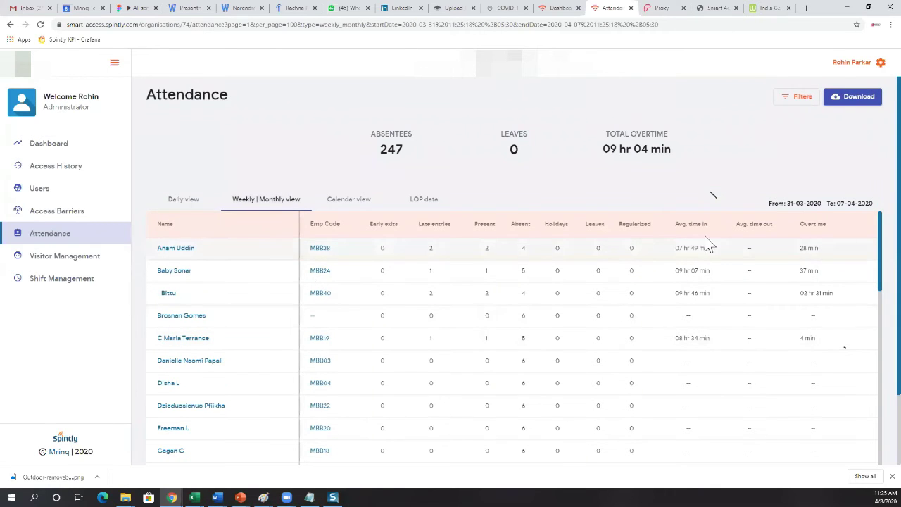
left_click(790, 99)
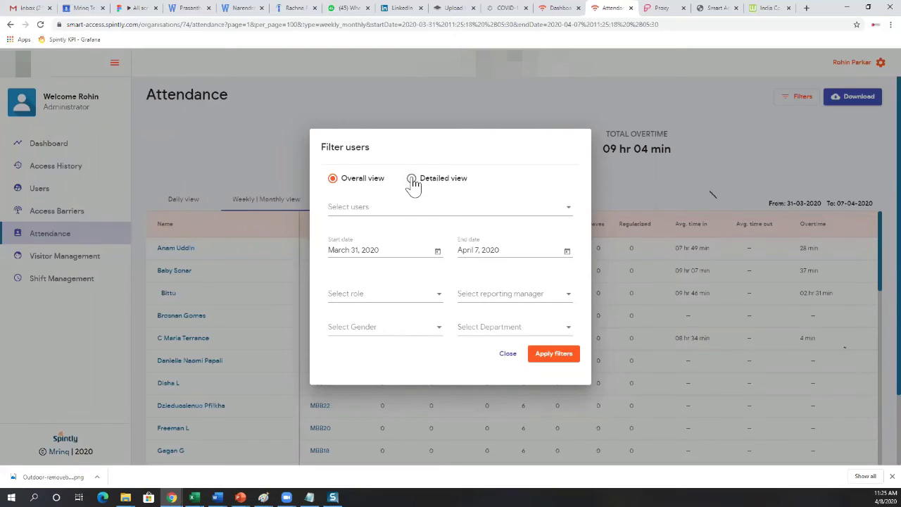
left_click(506, 355)
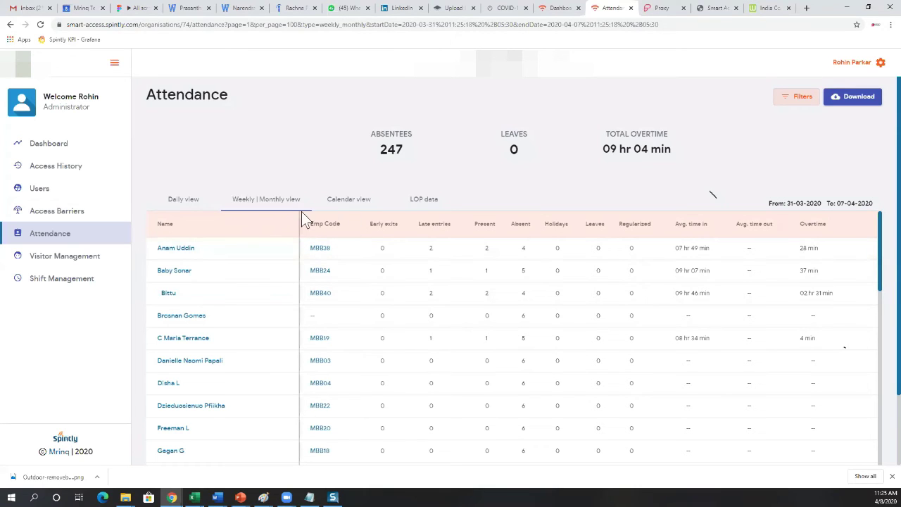
Step: Open the calendar view of attendance and look through the users' daily statuses for April
left_click(351, 203)
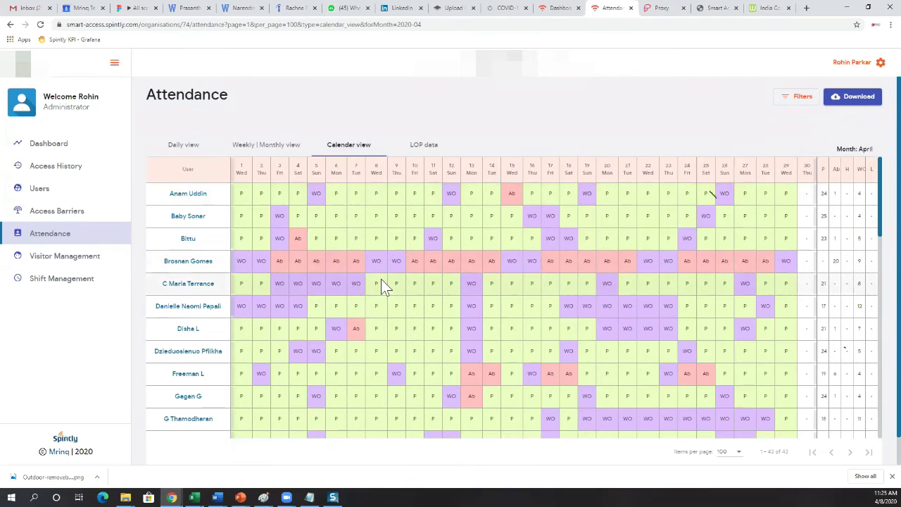
scroll(382, 323, "down", 1)
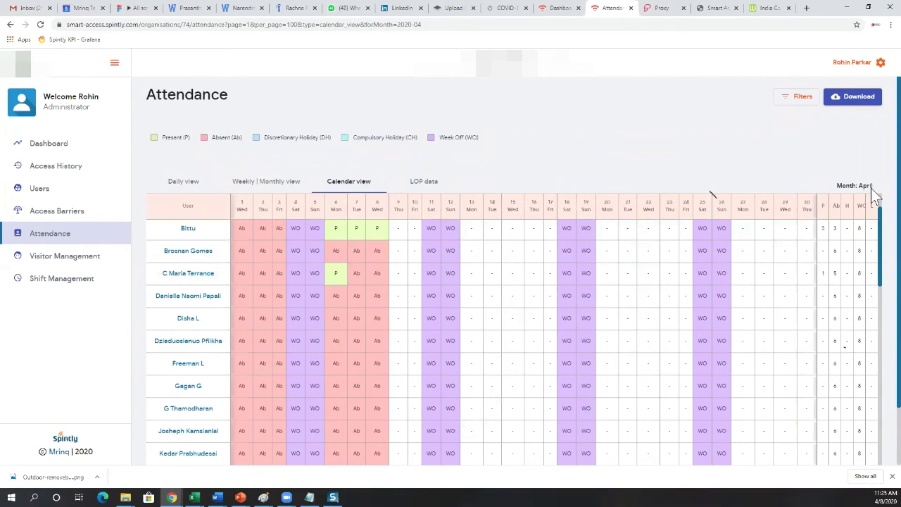
scroll(393, 370, "down", 3)
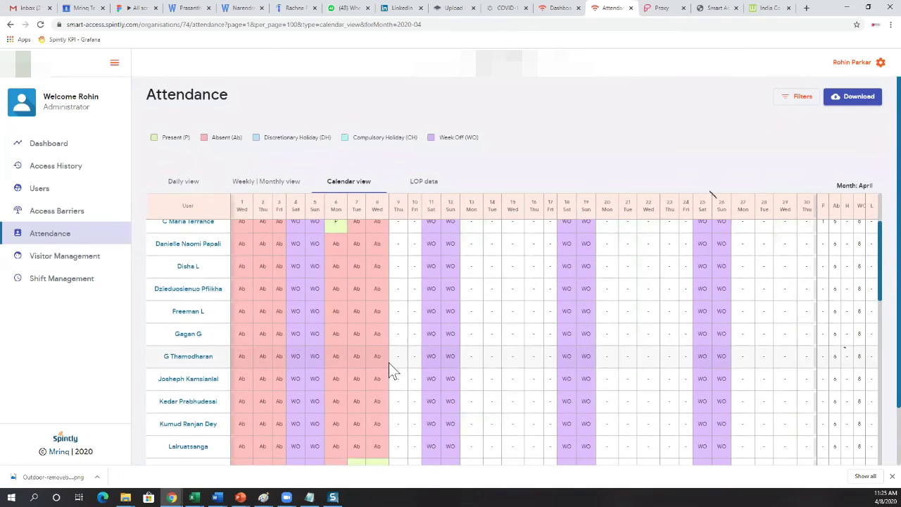
scroll(305, 341, "down", 1)
scroll(304, 351, "up", 1)
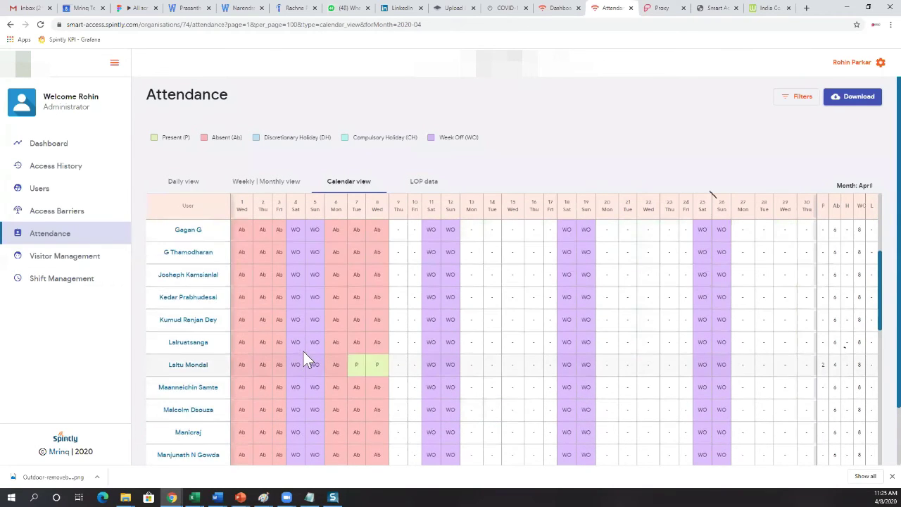
scroll(368, 281, "up", 4)
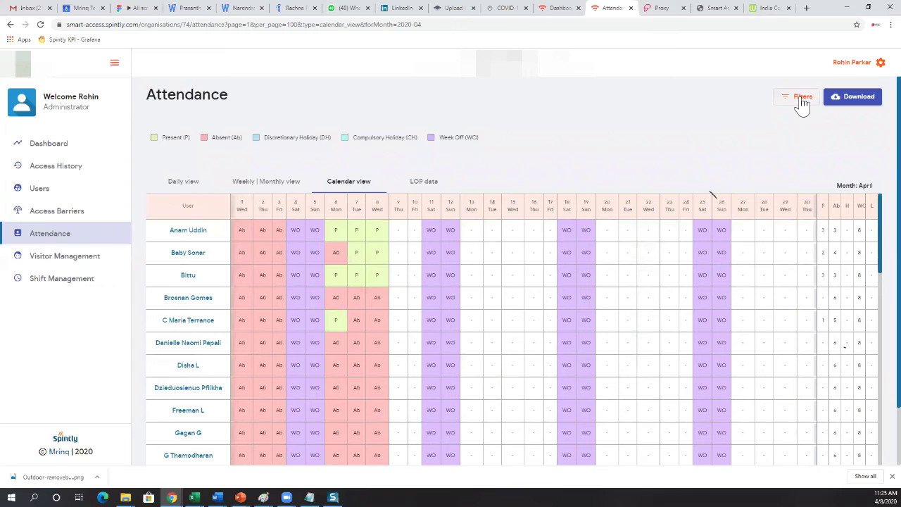
Step: Filter the attendance calendar to February 2020 and look over the users' statuses and totals
left_click(801, 98)
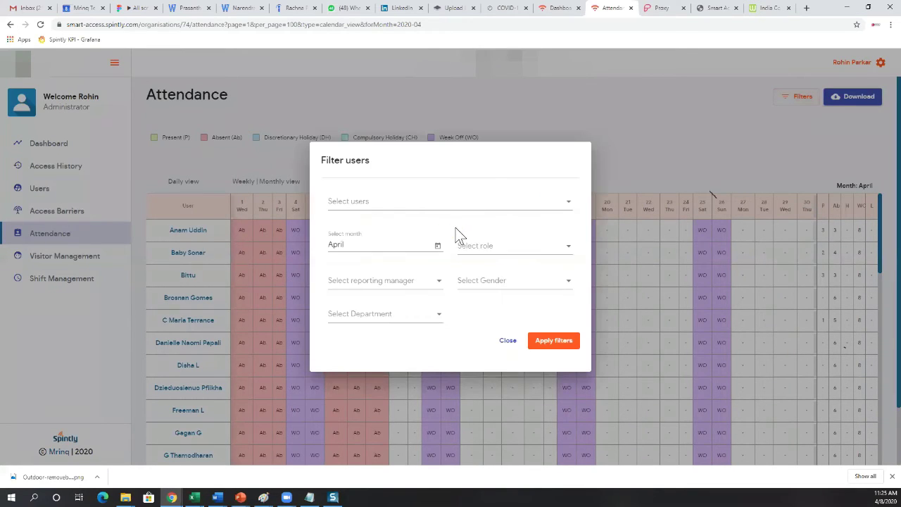
left_click(436, 246)
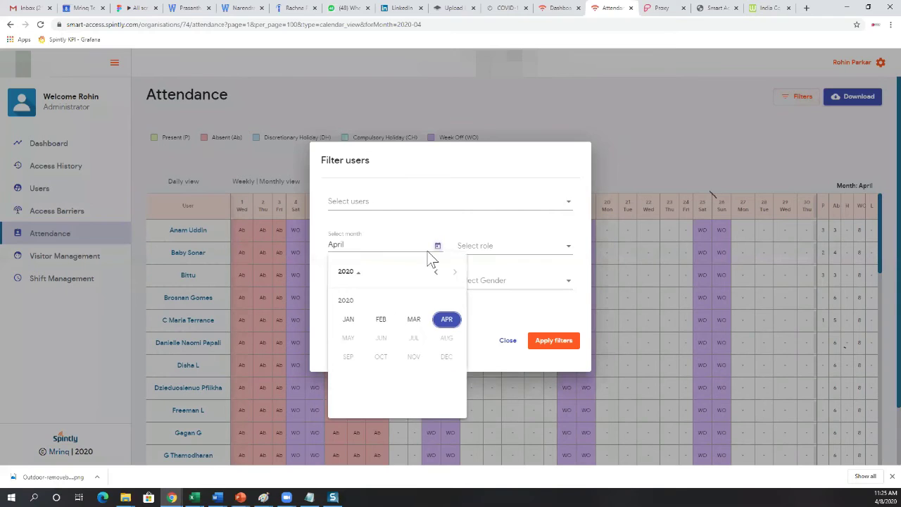
left_click(381, 321)
left_click(539, 344)
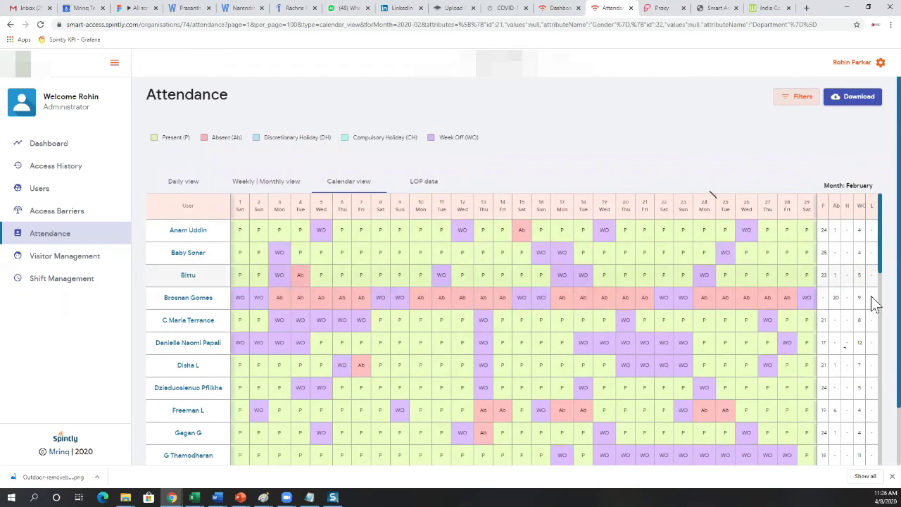
left_click_drag(874, 271, 873, 248)
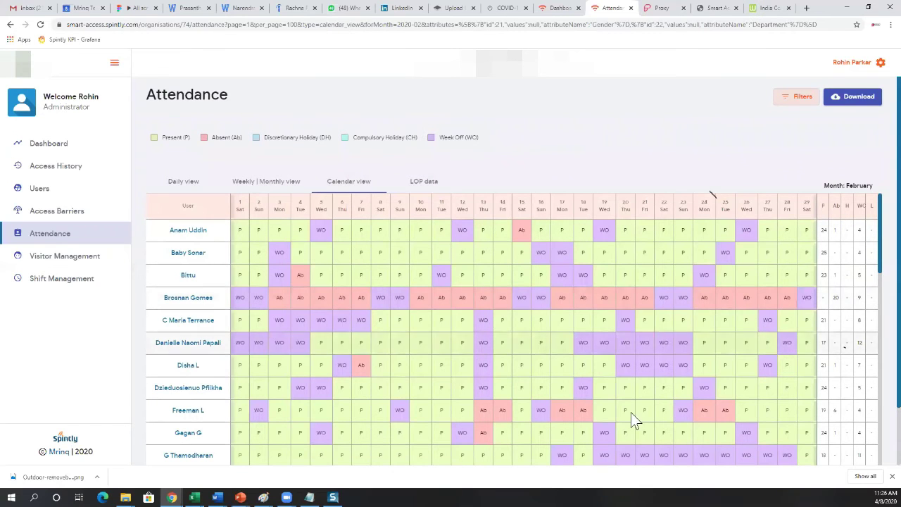
scroll(876, 295, "down", 1)
scroll(871, 359, "up", 1)
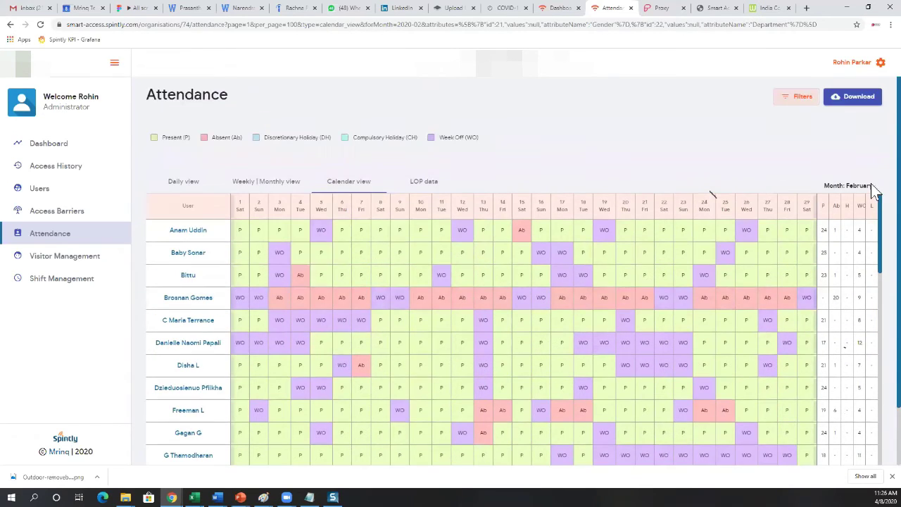
Step: Revisit the weekly and monthly attendance summary, and view the LOP data for April
left_click(252, 187)
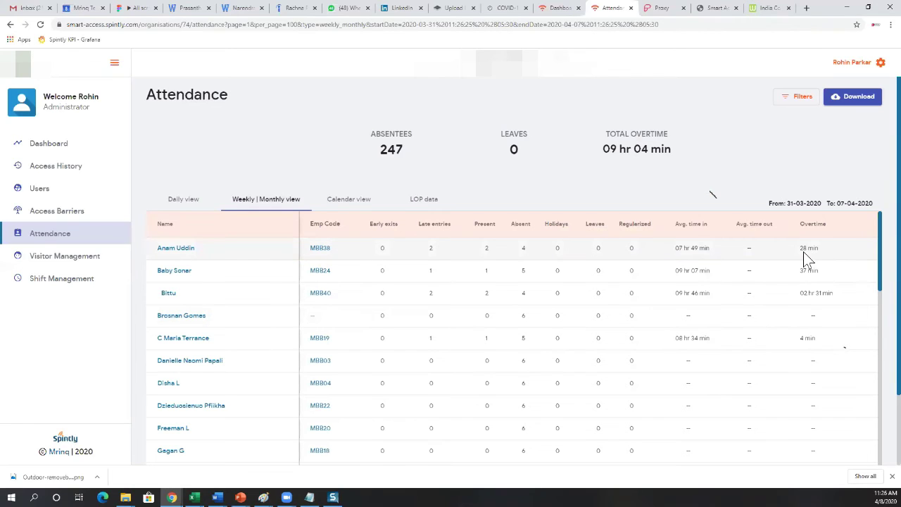
left_click(424, 200)
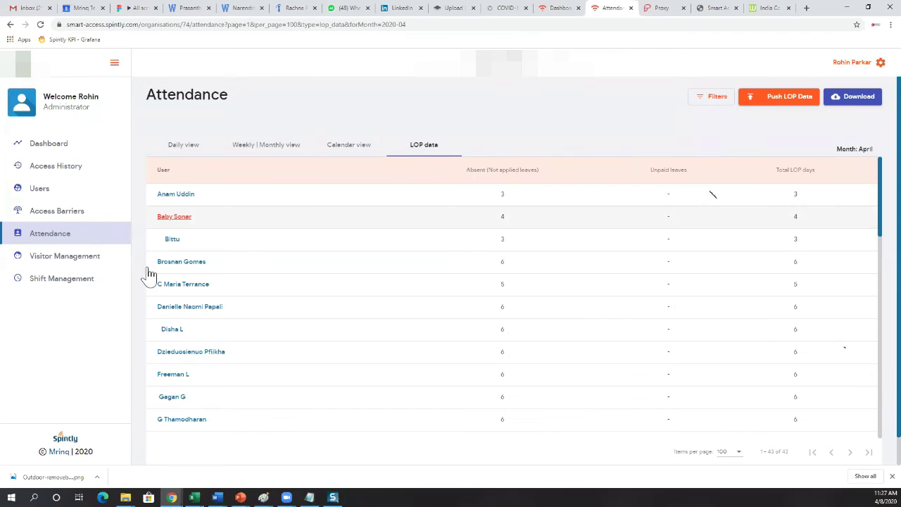
Step: Open shift management and look through the April 2020 roster
left_click(53, 280)
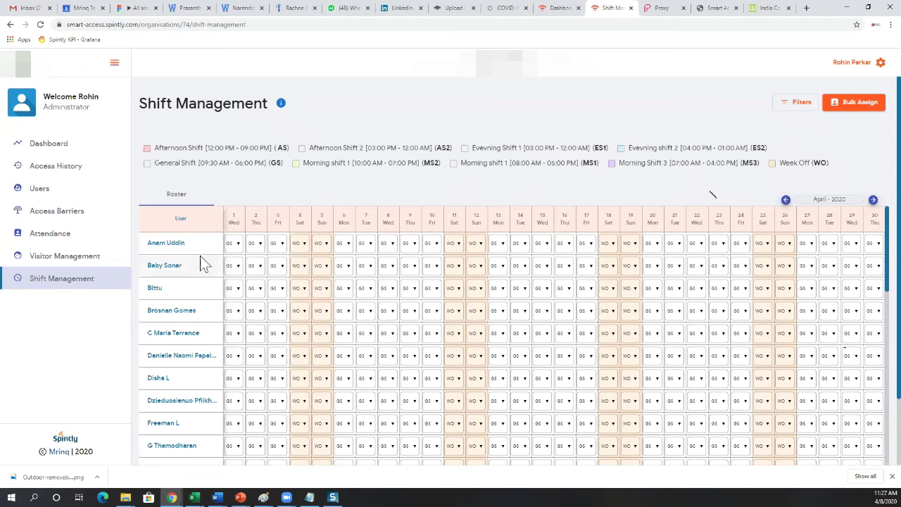
scroll(356, 253, "down", 1)
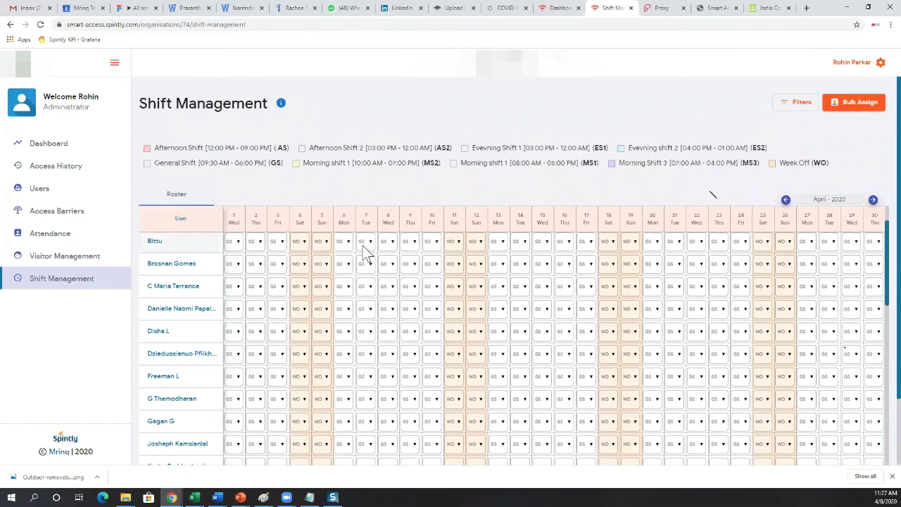
Step: Try changing the third listed user's shift on Tuesday, April 7 to MS1, and discard the roster change
left_click(369, 244)
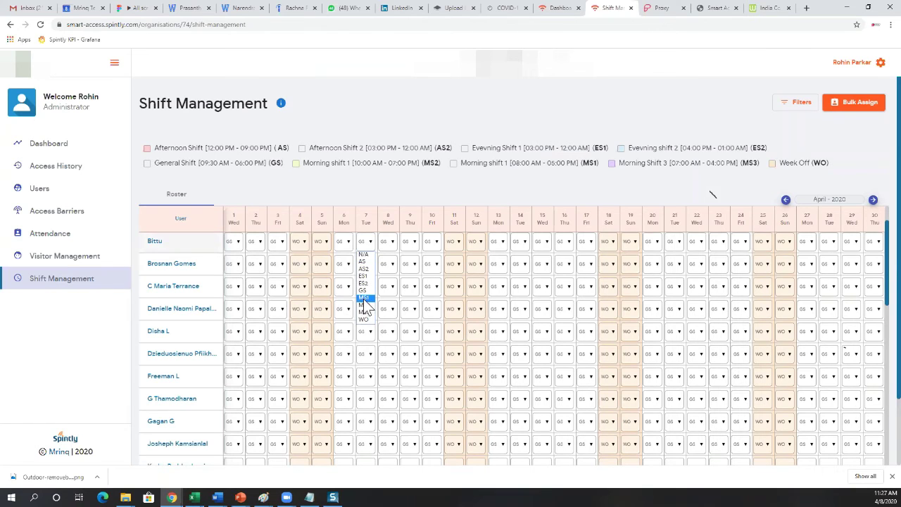
left_click(364, 298)
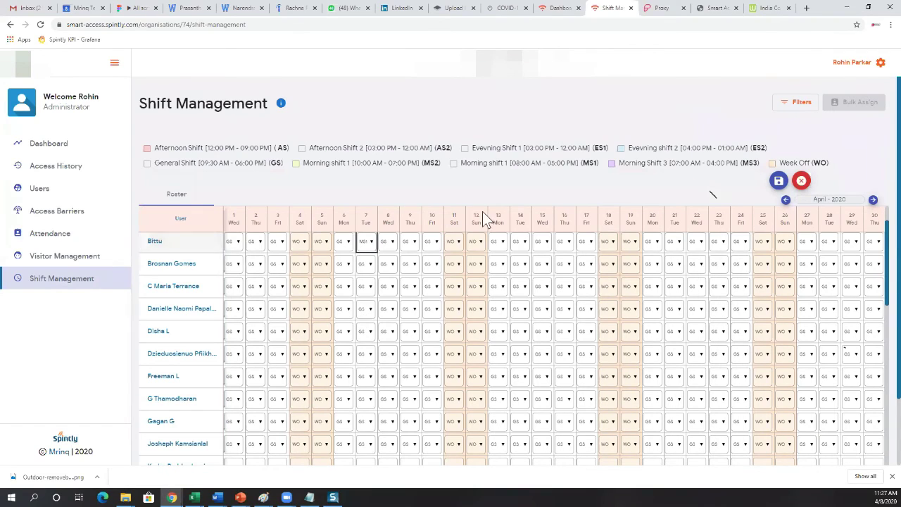
left_click(802, 180)
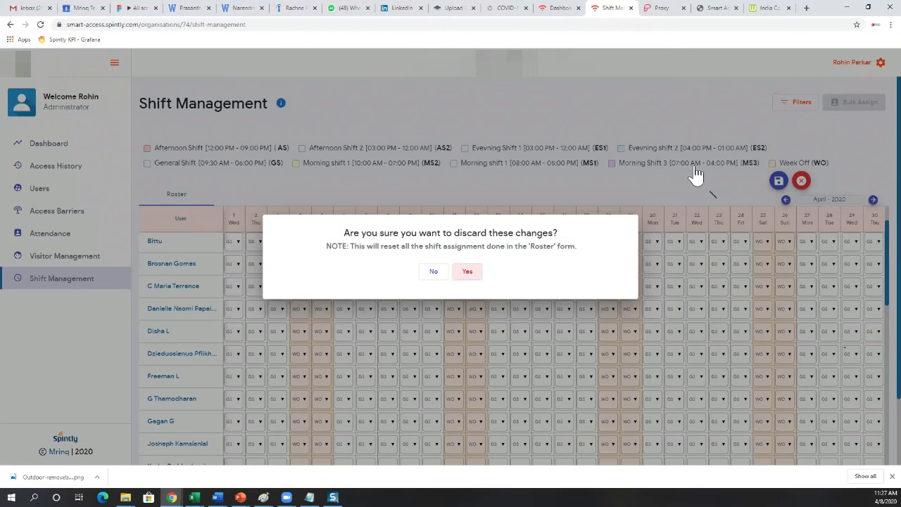
left_click(469, 272)
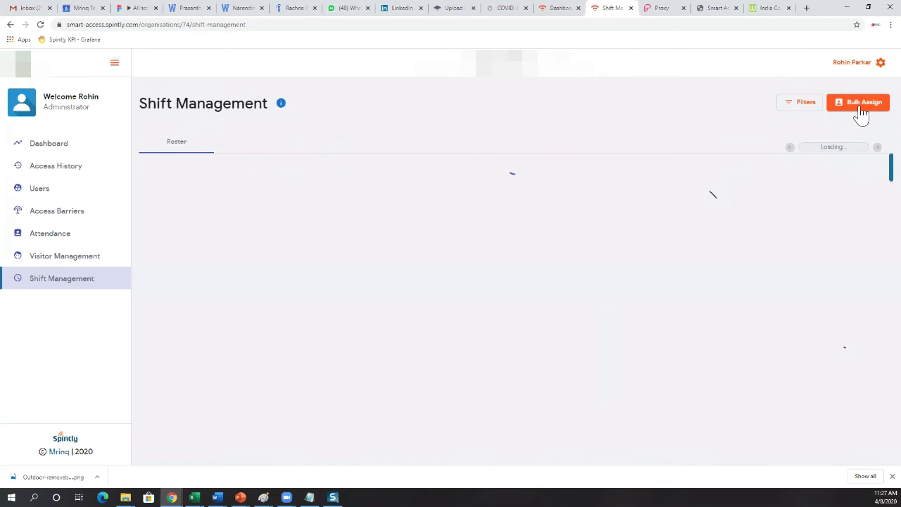
Step: Try bulk-assigning Afternoon Shift 2 to the third and fifth listed users, and close the assignment without applying it
left_click(860, 106)
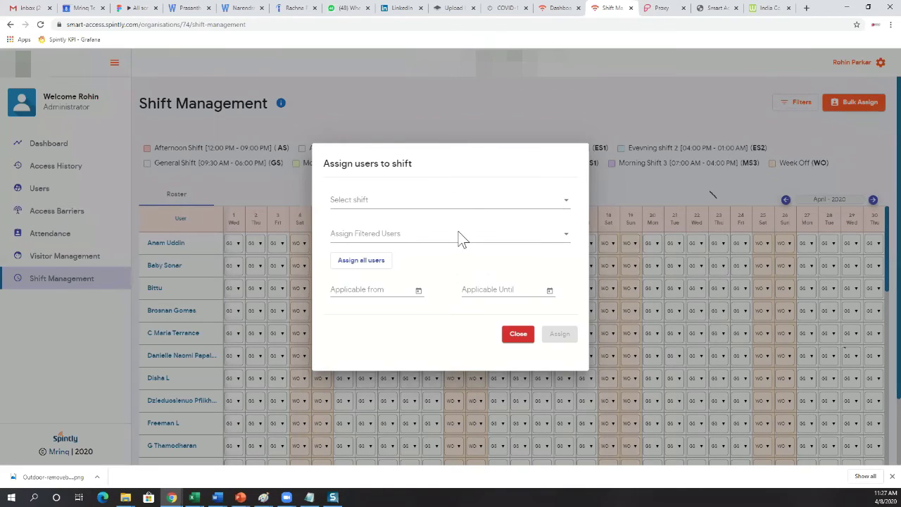
left_click(562, 201)
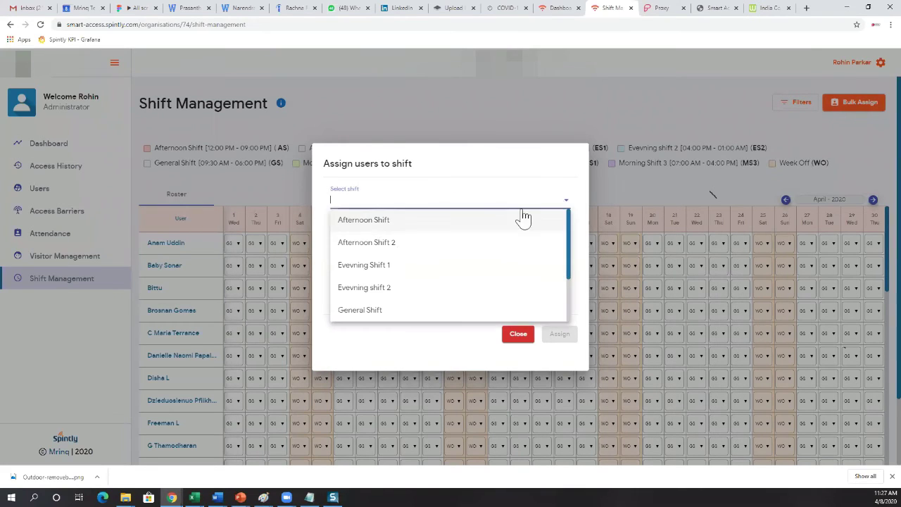
left_click(366, 242)
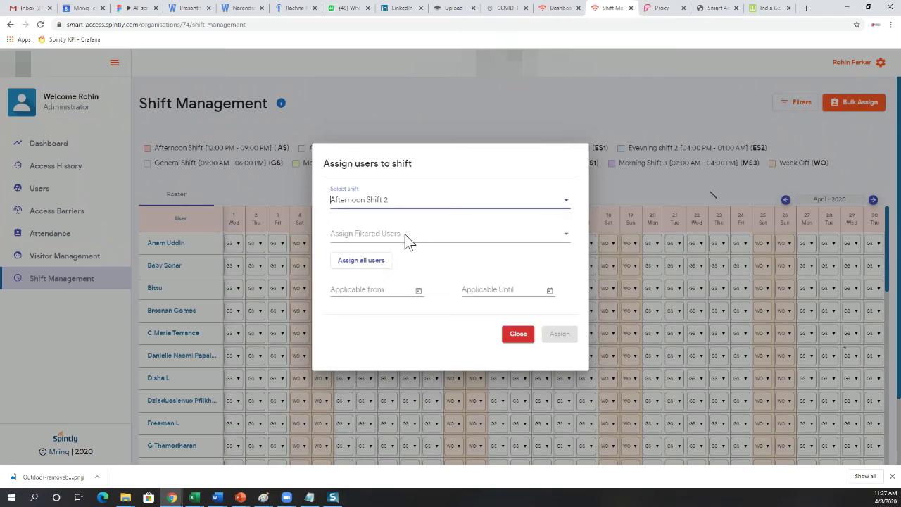
left_click(407, 240)
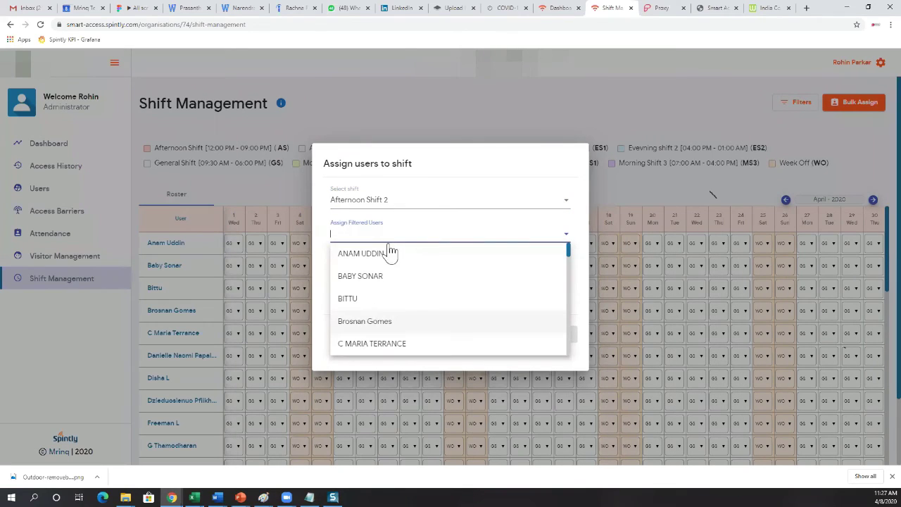
left_click(377, 298)
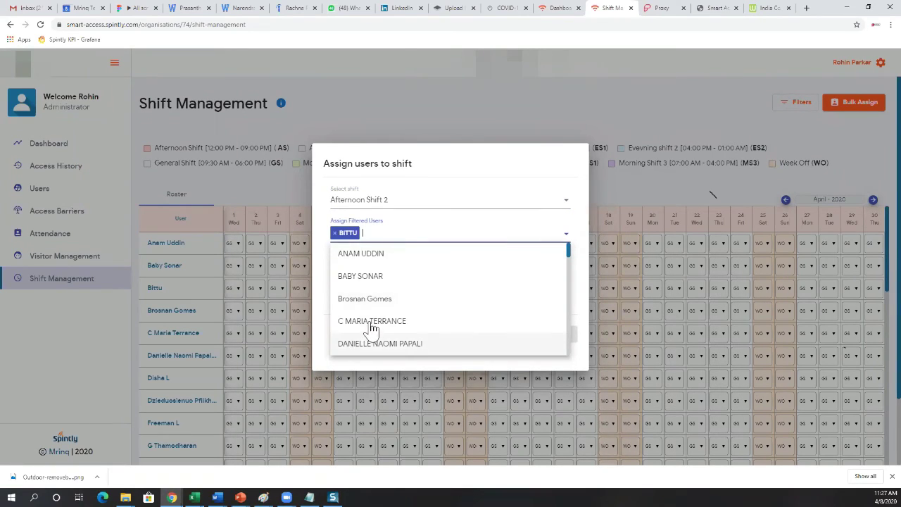
left_click(372, 323)
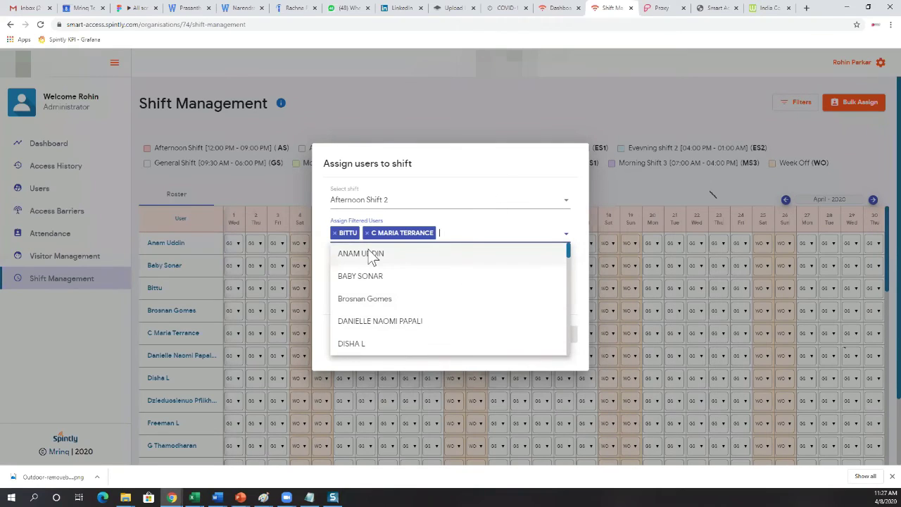
key("Escape")
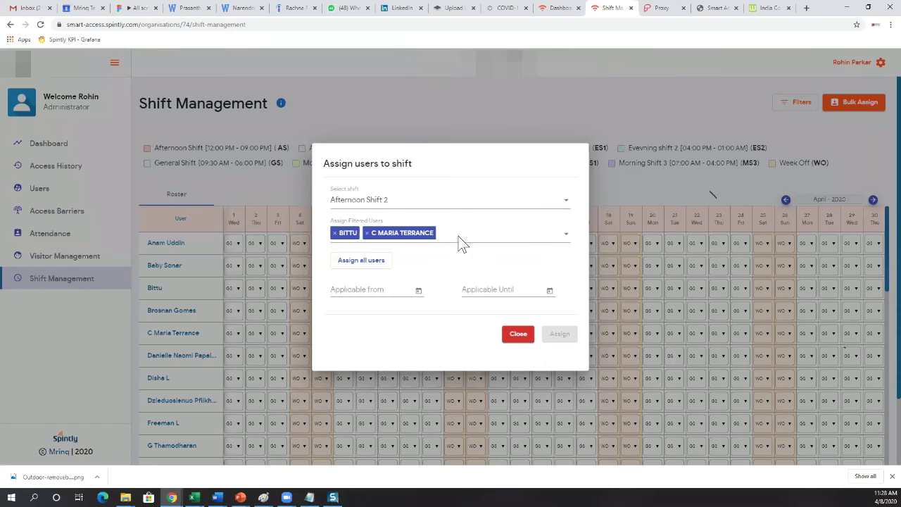
left_click(517, 335)
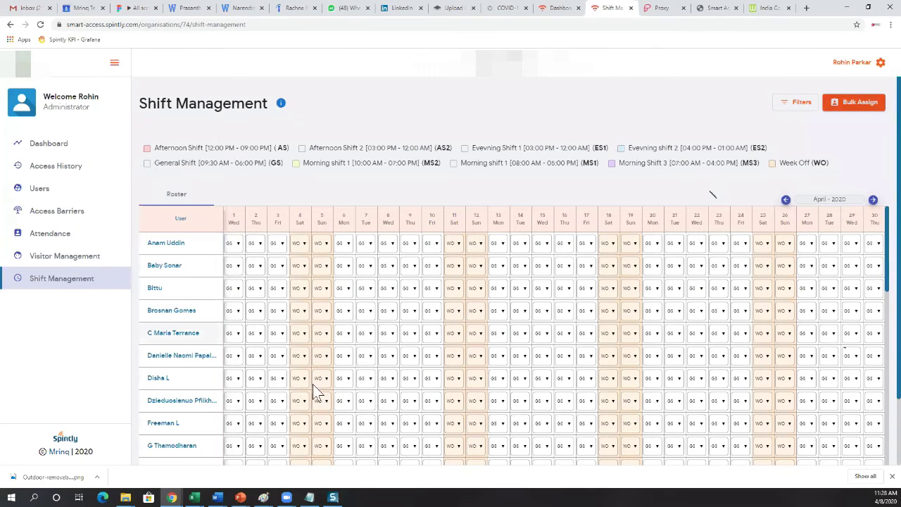
Step: Look through the users' shifts in the April 2020 roster
scroll(594, 381, "down", 1)
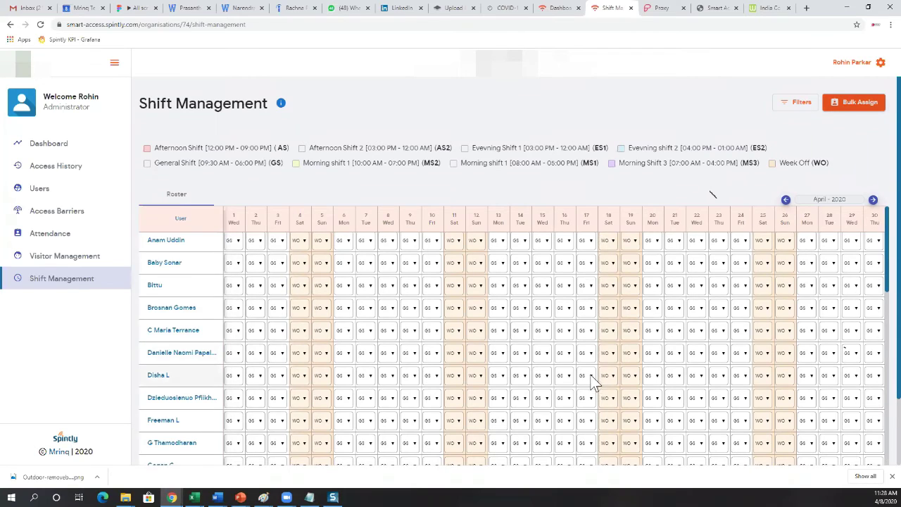
scroll(595, 379, "down", 2)
scroll(587, 363, "up", 2)
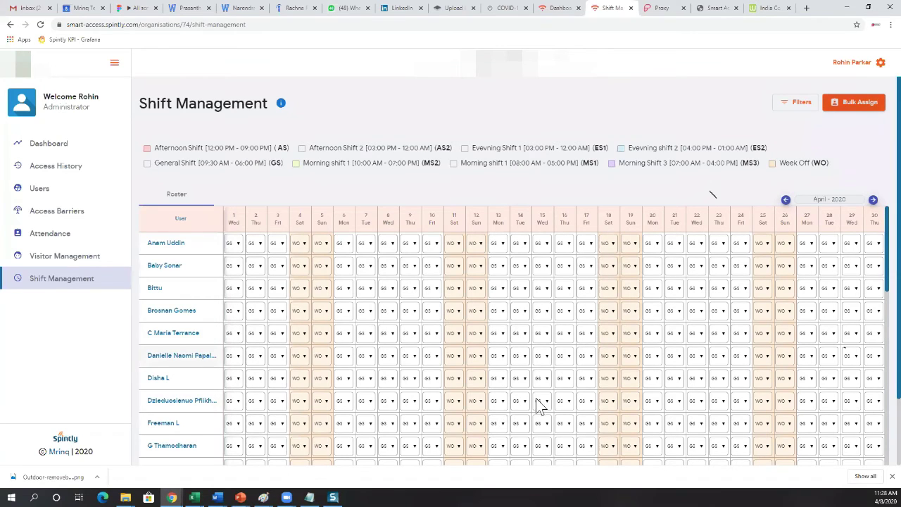
scroll(535, 412, "down", 2)
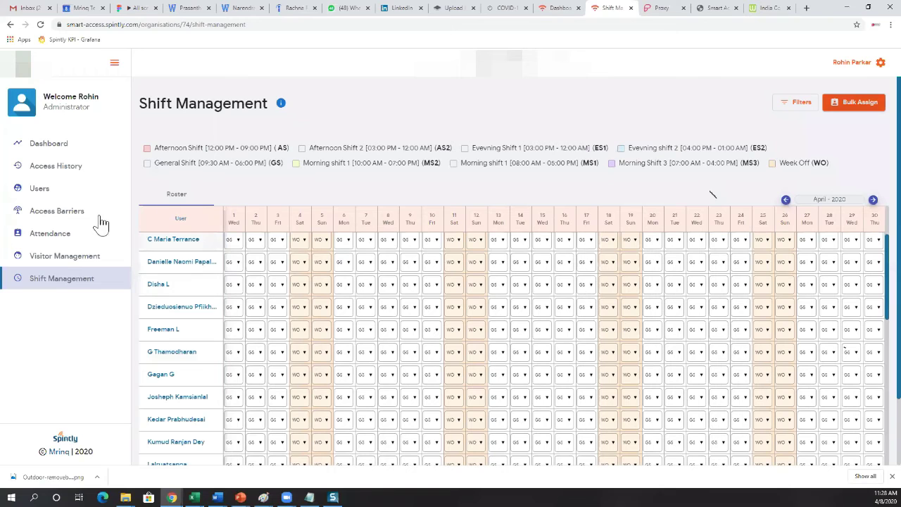
Step: Look over the April attendance calendar for all users, and open visitor management
left_click(56, 235)
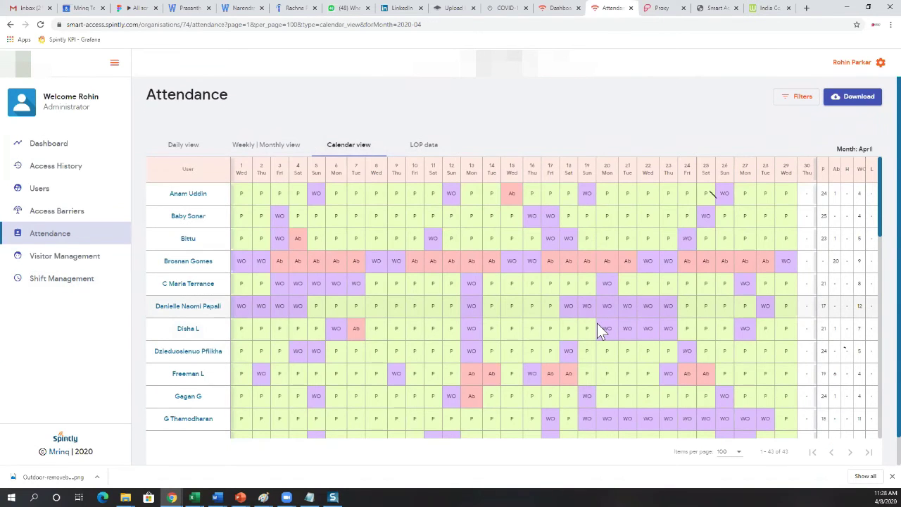
scroll(409, 321, "down", 1)
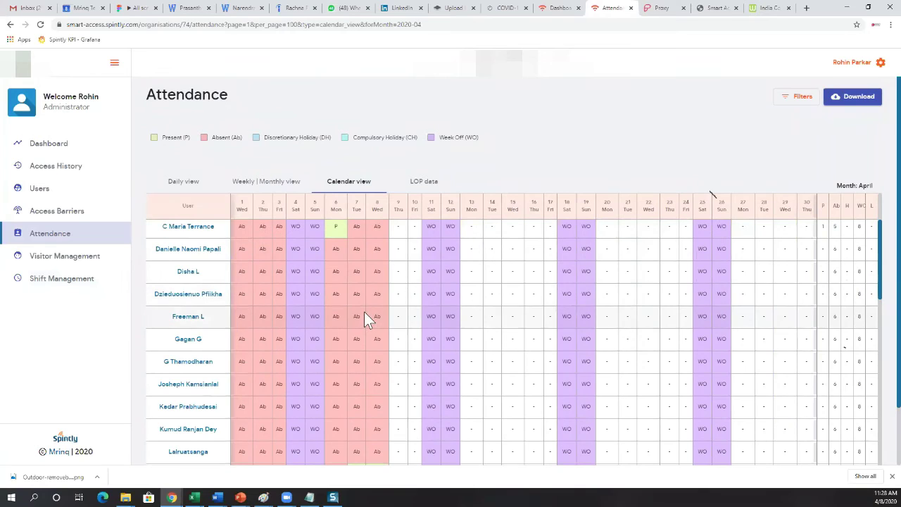
scroll(343, 289, "up", 1)
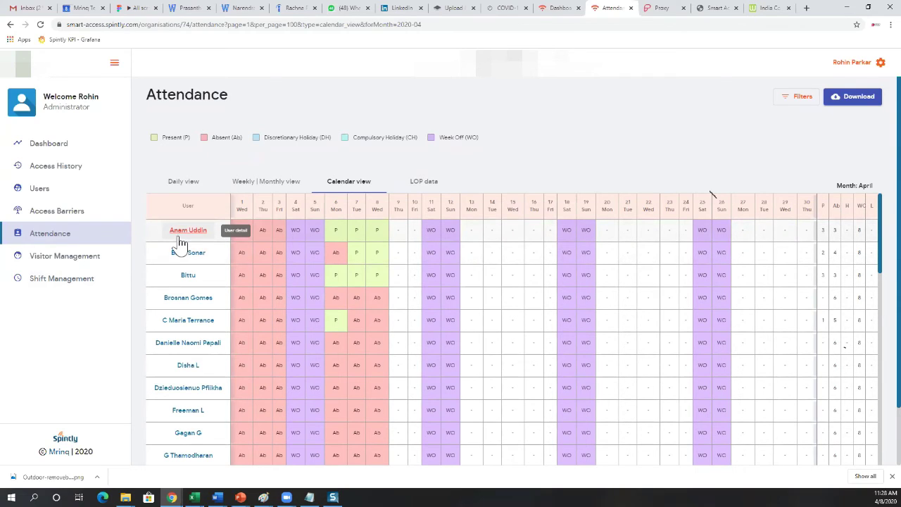
left_click(79, 262)
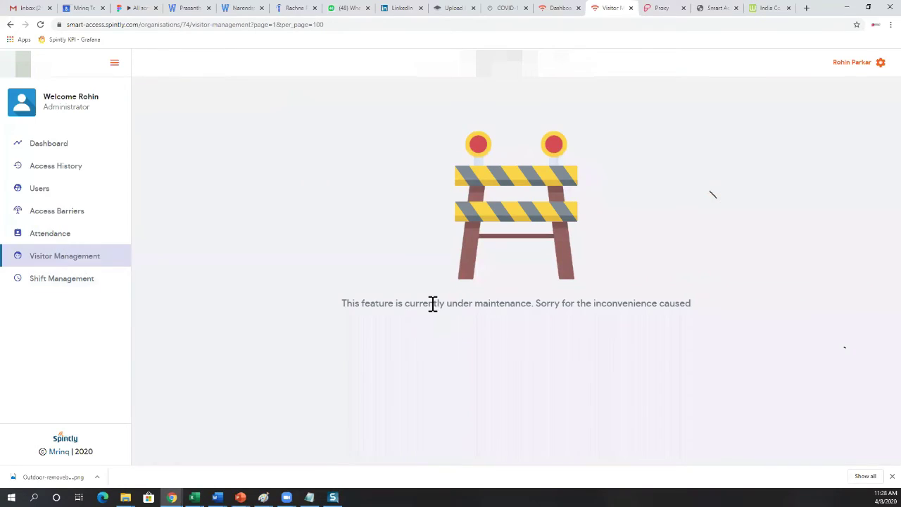
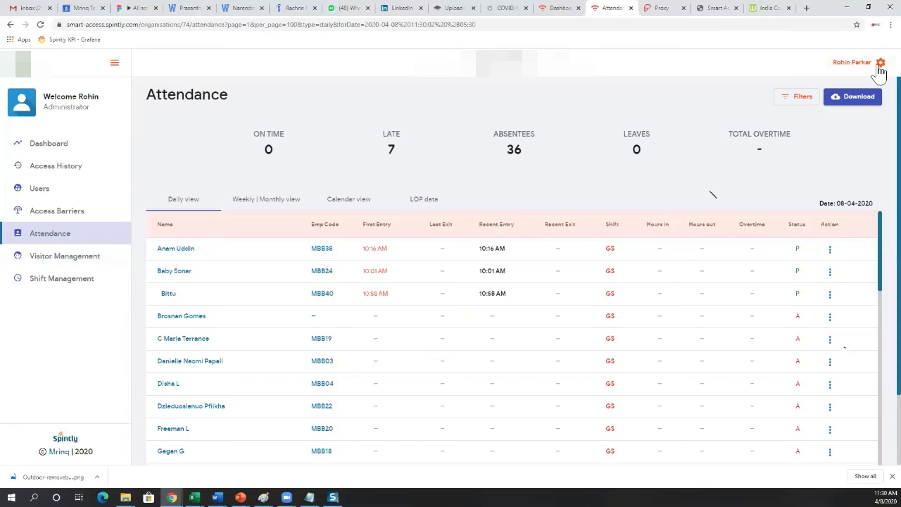
Step: Open a blank new-user form, tick the Manager role and view the available reporting managers
left_click(59, 188)
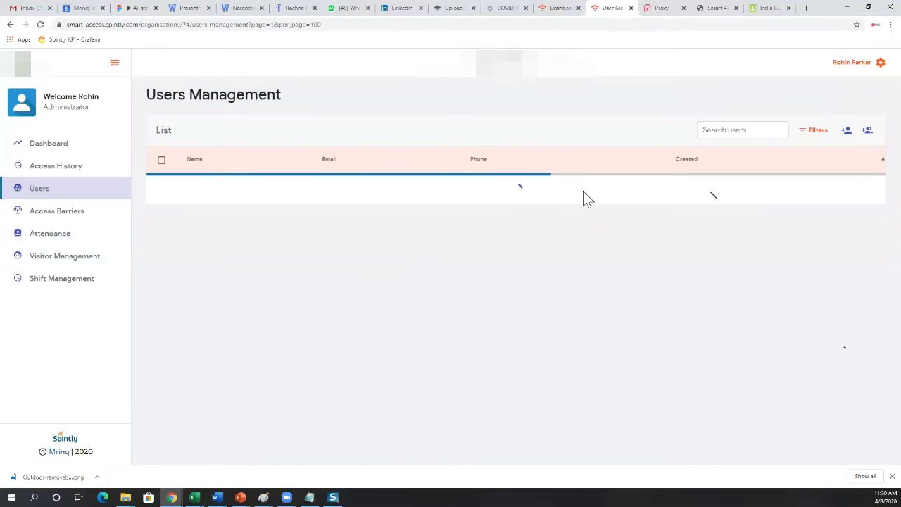
left_click(845, 133)
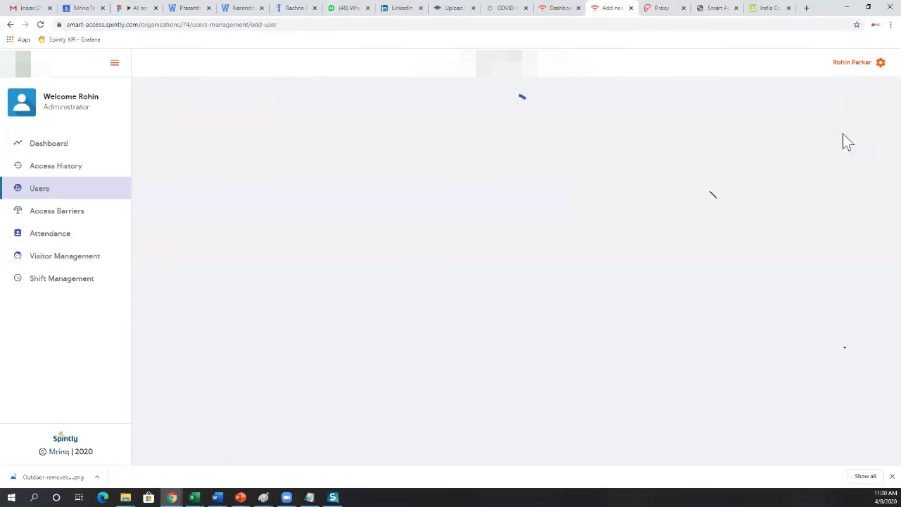
scroll(431, 289, "down", 1)
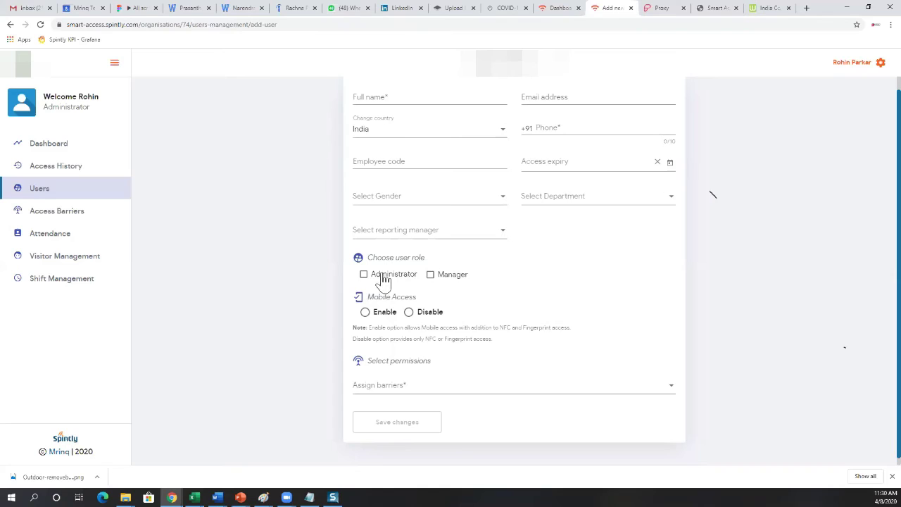
left_click(431, 276)
scroll(475, 276, "up", 1)
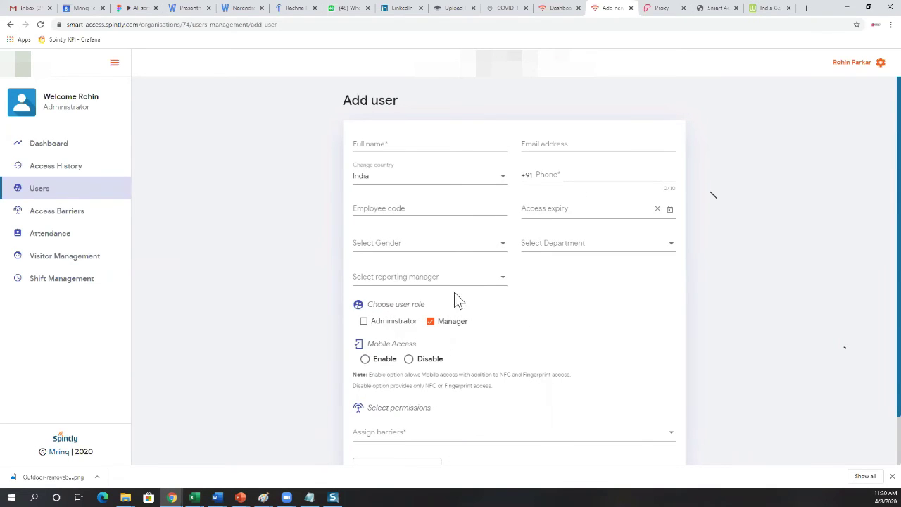
left_click(500, 284)
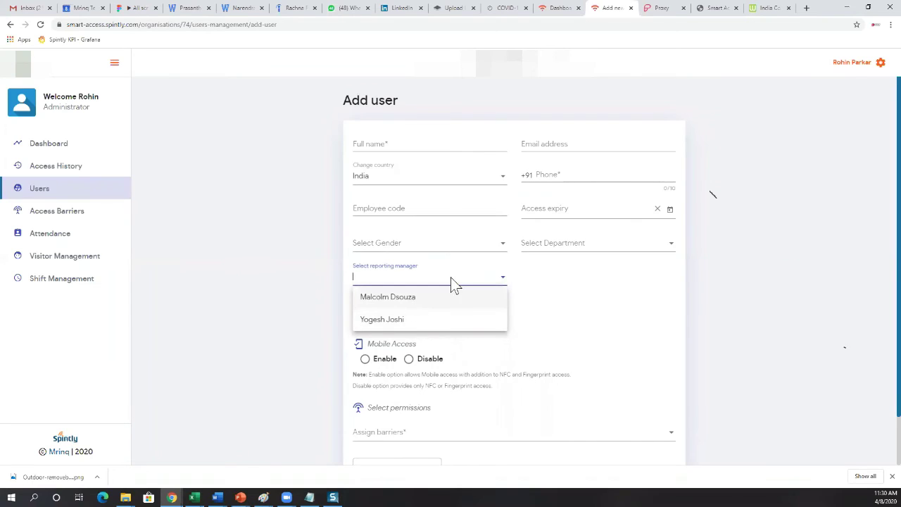
left_click(574, 288)
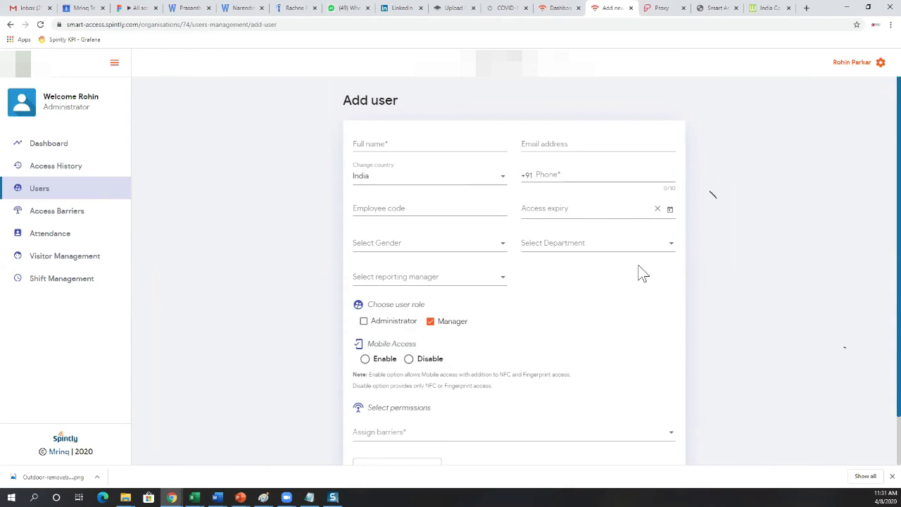
Step: Return to the portal dashboard and look up the open PowerPoint presentations
left_click(51, 145)
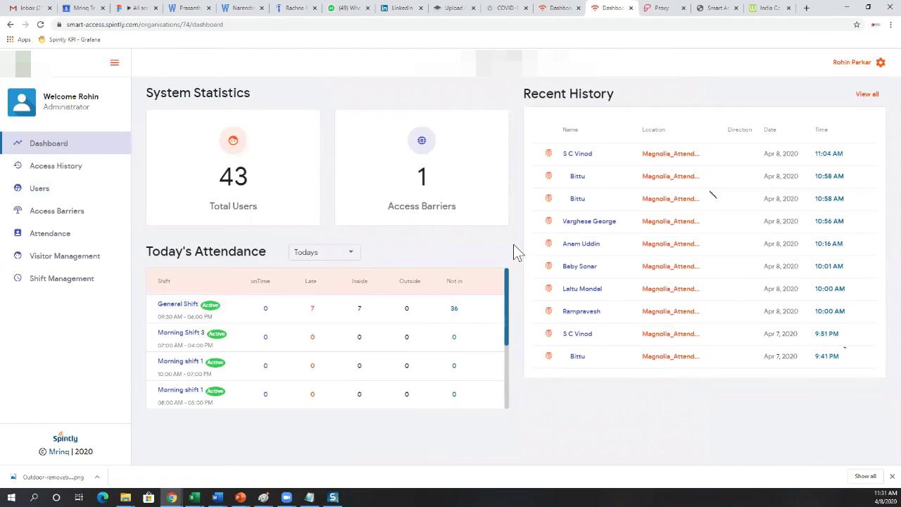
mouse_move(240, 497)
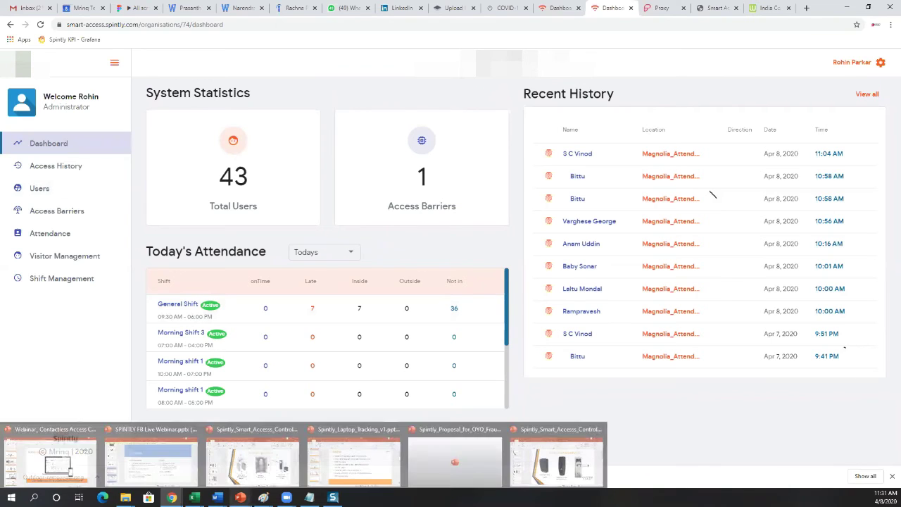
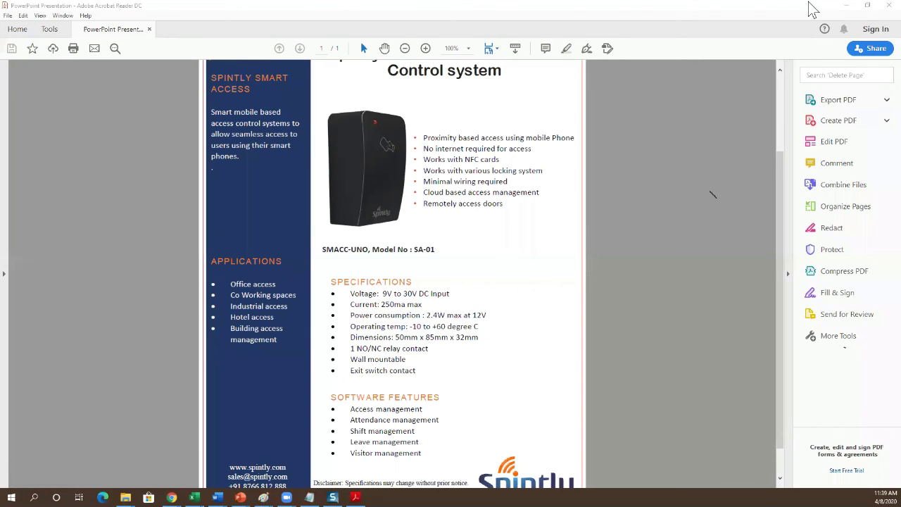
Step: Minimise the product datasheet PDF and end the slide show at the Spintly Products slide
left_click(845, 4)
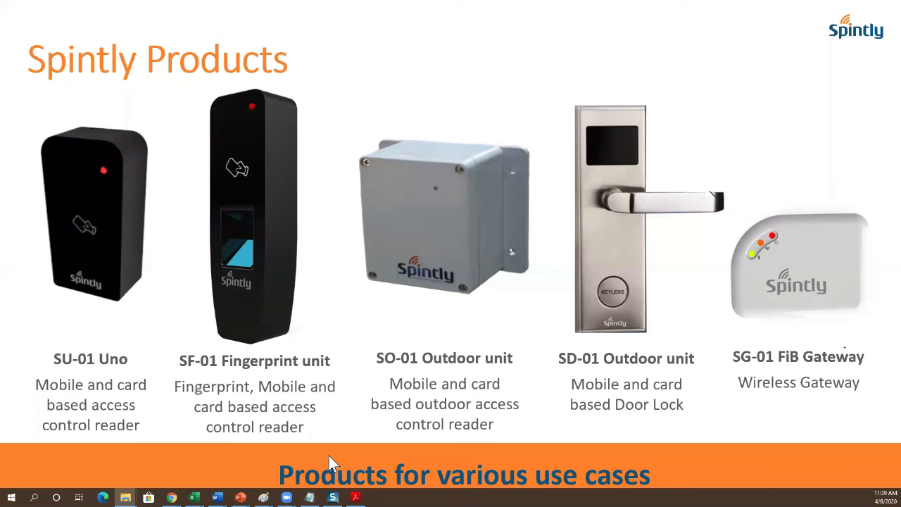
left_click(388, 324)
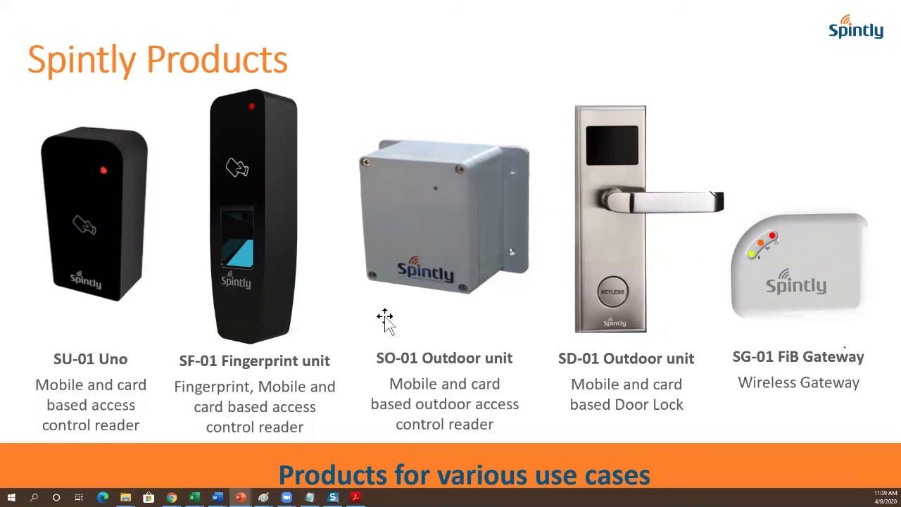
key("Escape")
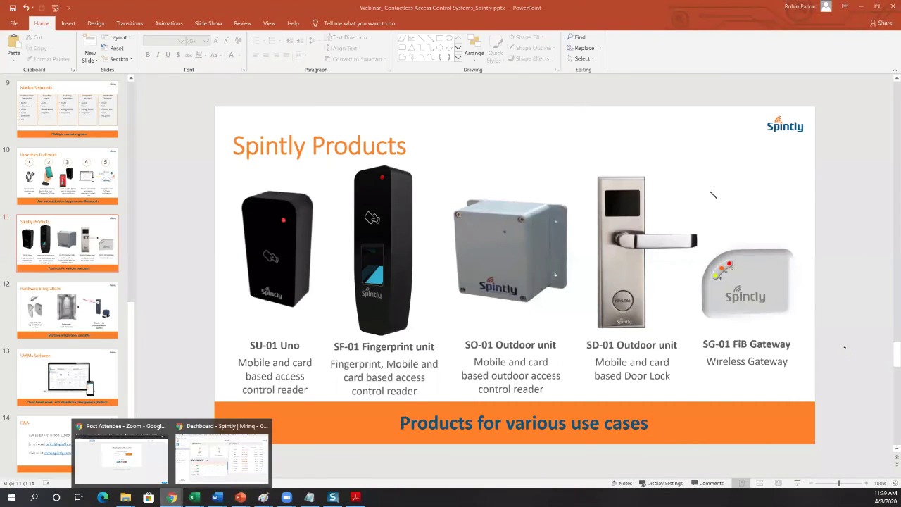
Step: Switch to the Spintly portal in Chrome and open the new-user form from users management
key("alt+Tab")
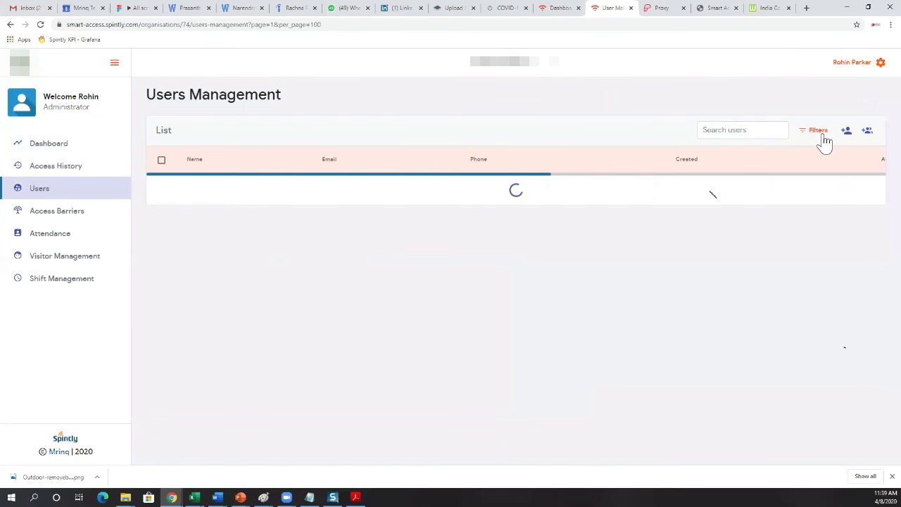
left_click(848, 141)
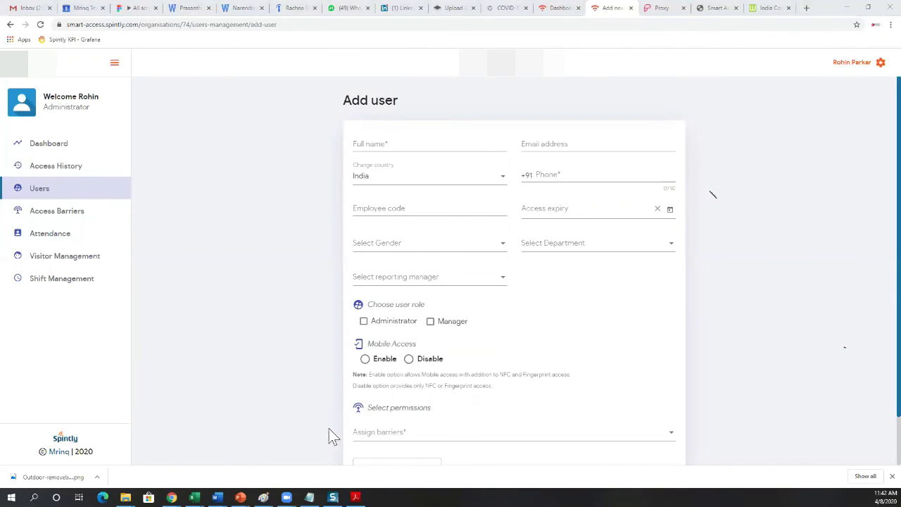
Step: Go back to the dashboard, open the organisation settings and view the custom attributes
left_click(63, 145)
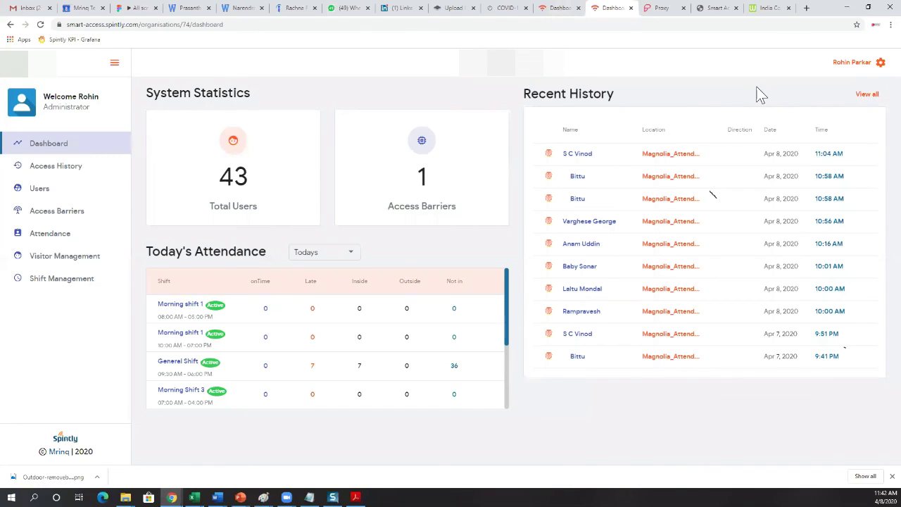
left_click(880, 68)
left_click(856, 87)
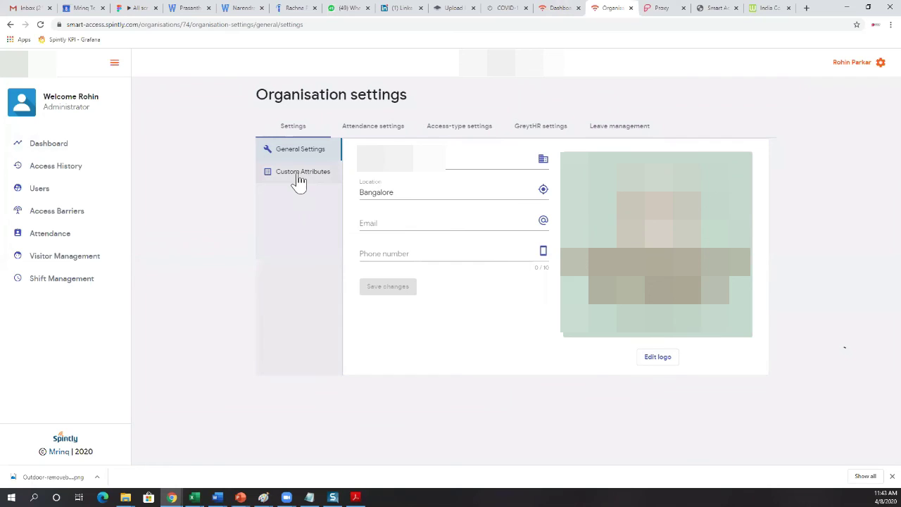
left_click(300, 180)
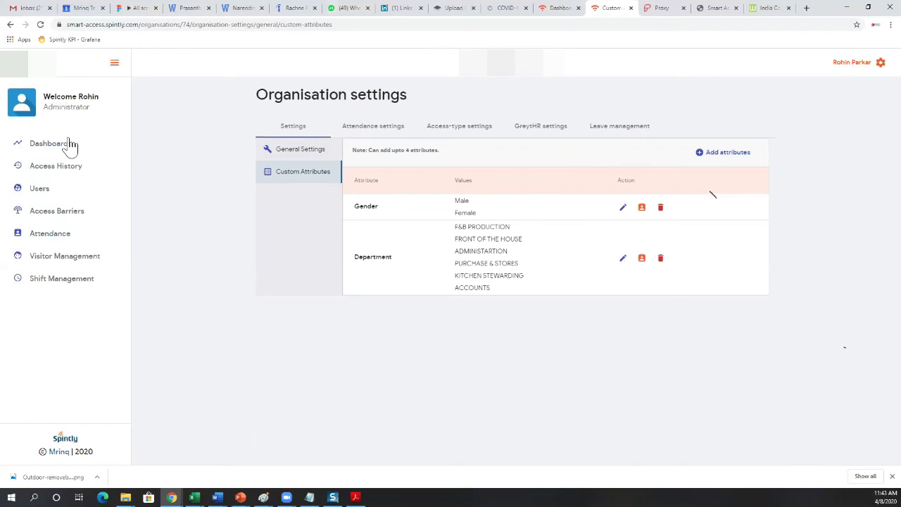
Step: View the new-user form's fields again, and open the list of access barriers
left_click(44, 190)
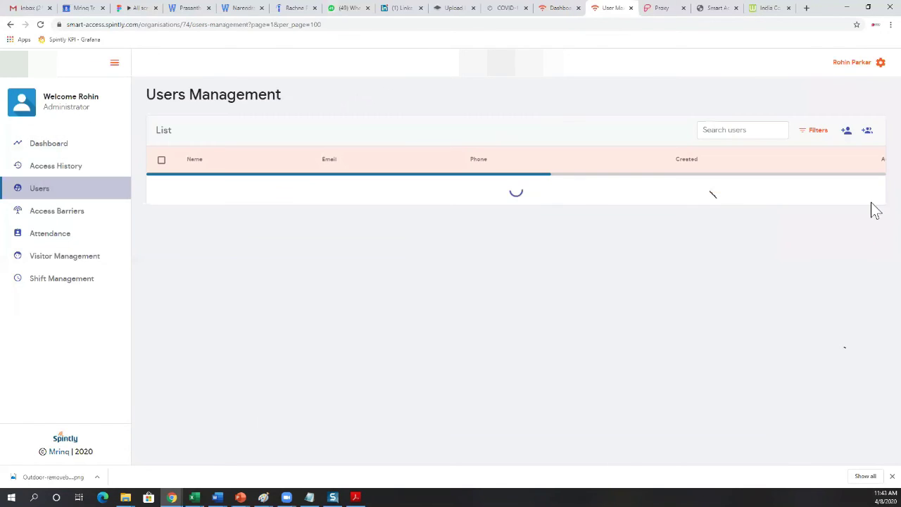
left_click(843, 131)
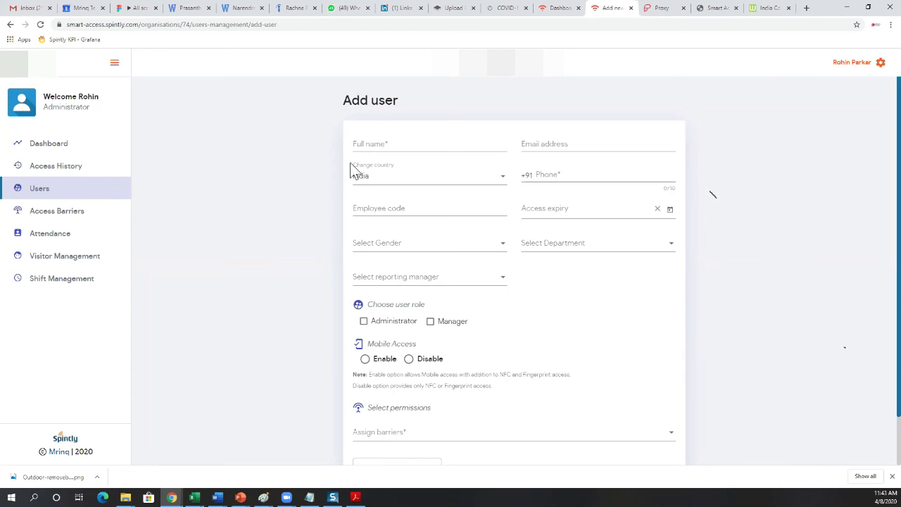
left_click(49, 211)
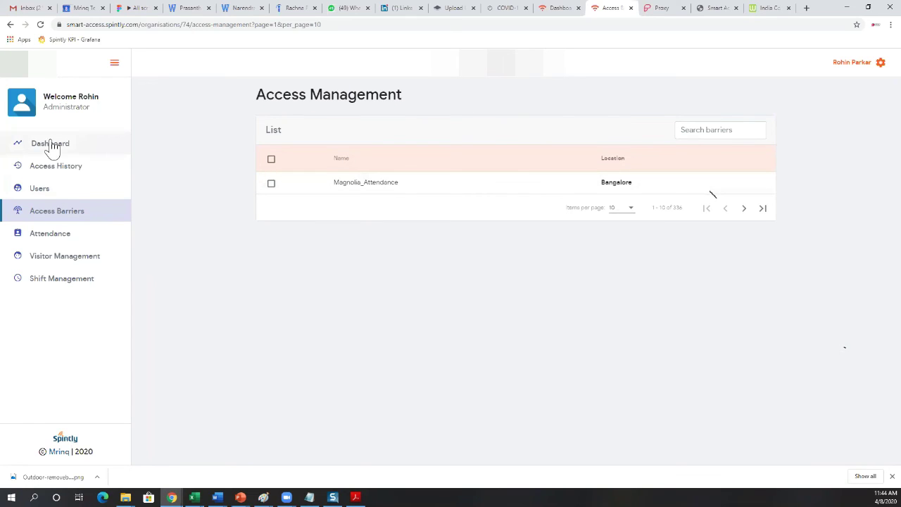
Step: Switch to the PowerPoint webinar presentation and show the Q&A slide, number 14
key("alt+Tab")
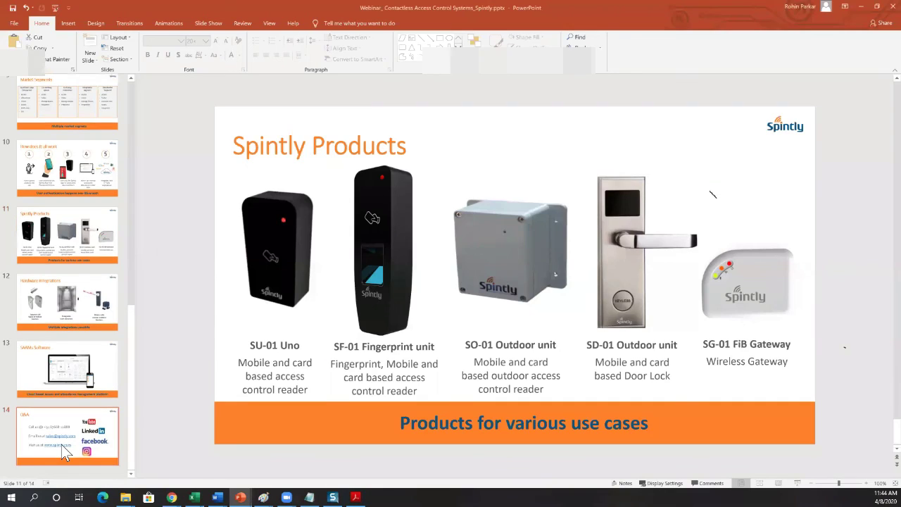
left_click(62, 444)
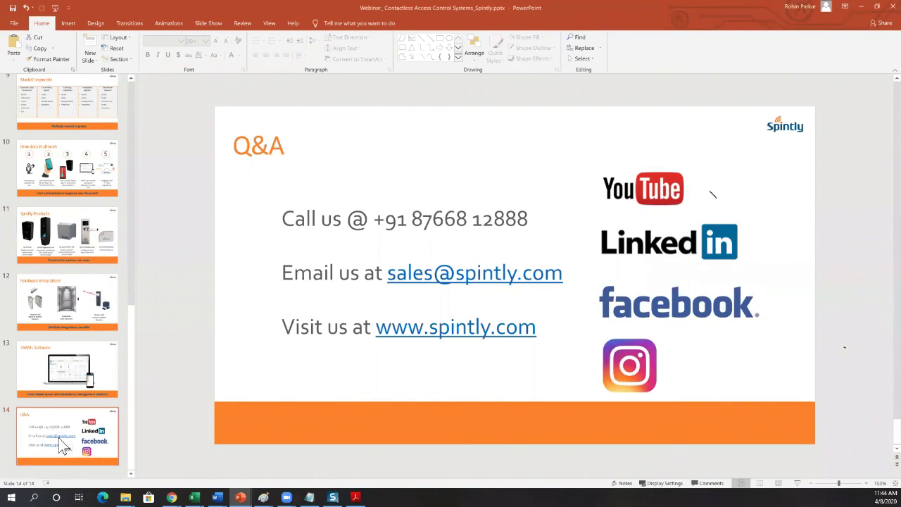